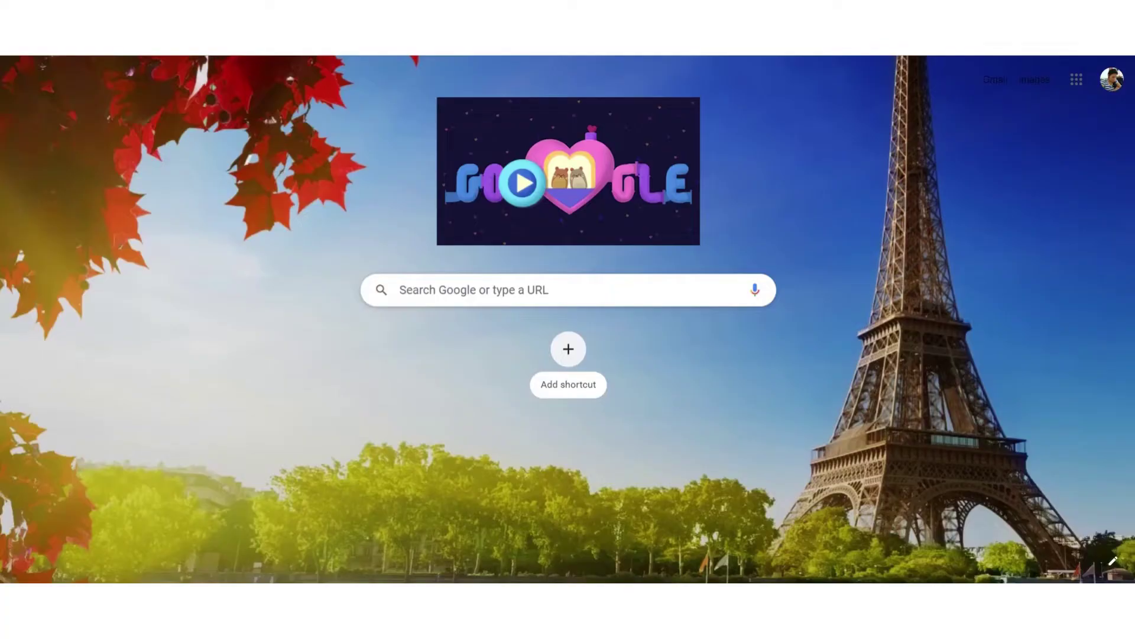
# Load mhtcet2022.mahacet.org and accept the prerequisites to reach the portal home page
pyautogui.write('mhtcet2022.mahacet.org')
pyautogui.press('Return')
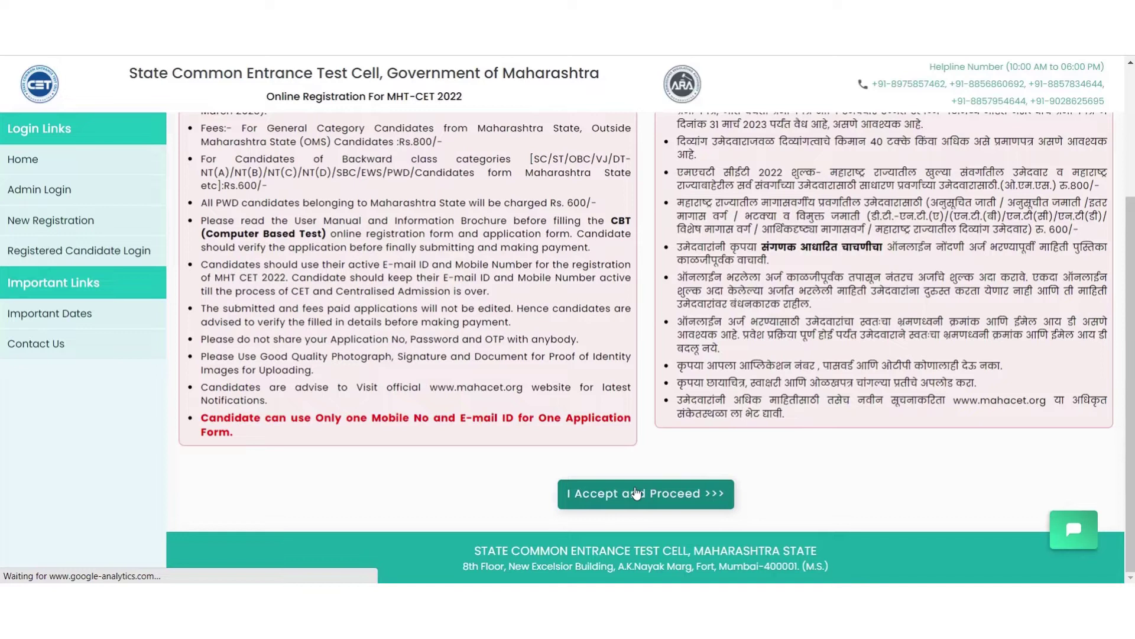
pyautogui.click(636, 493)
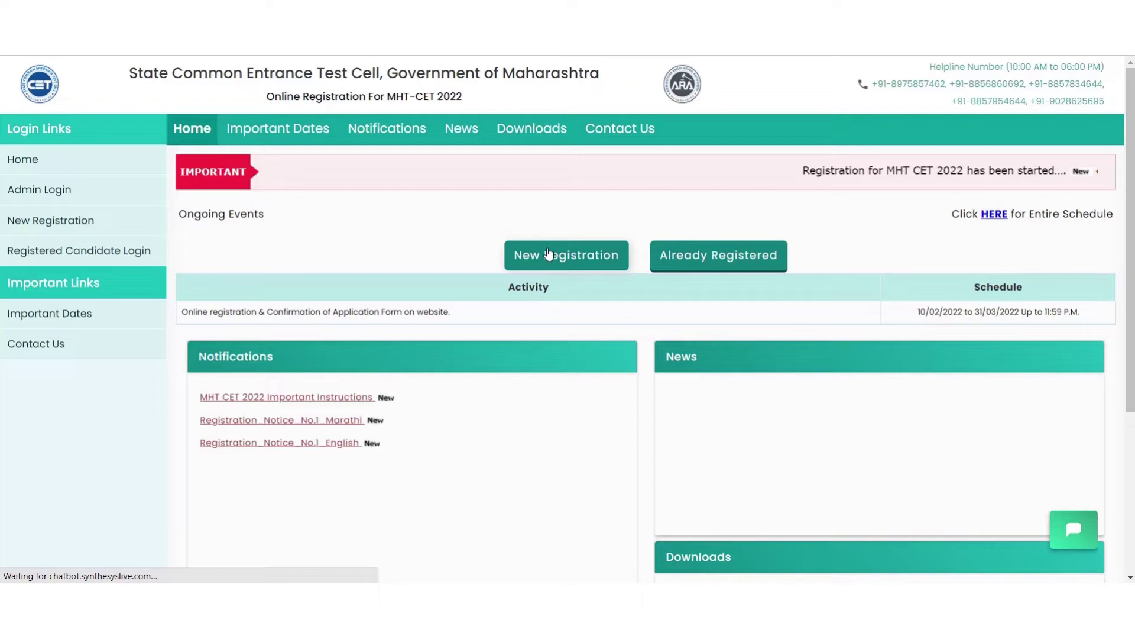
# Start a New Registration and accept the Pre-Requisite instructions to load the Registration Details form
pyautogui.click(549, 255)
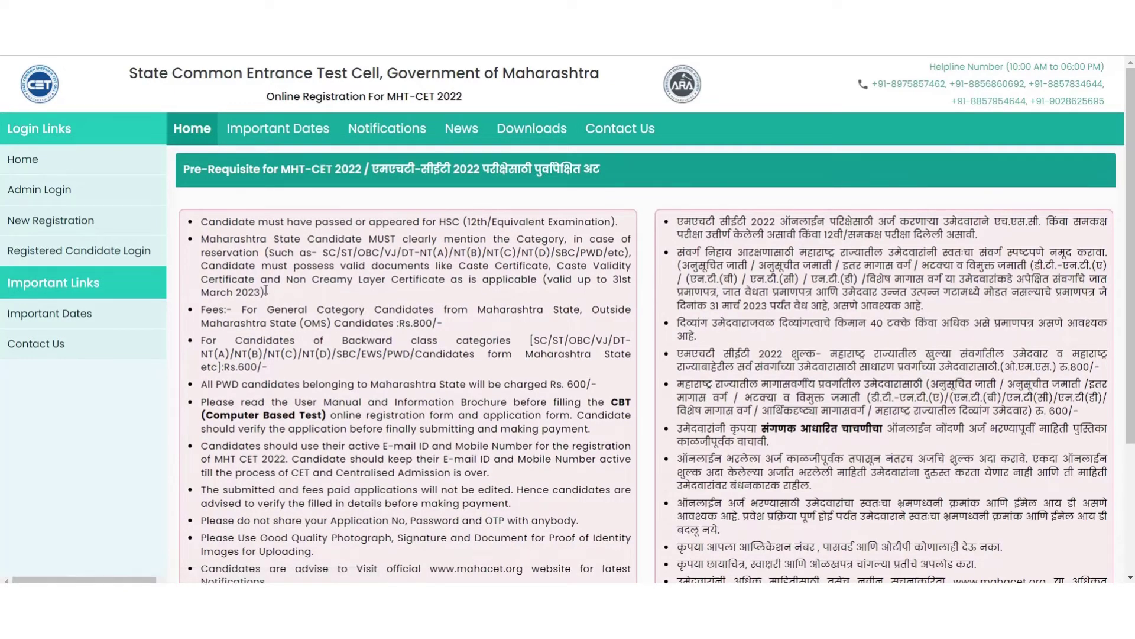
pyautogui.scroll(-5, 308, 453)
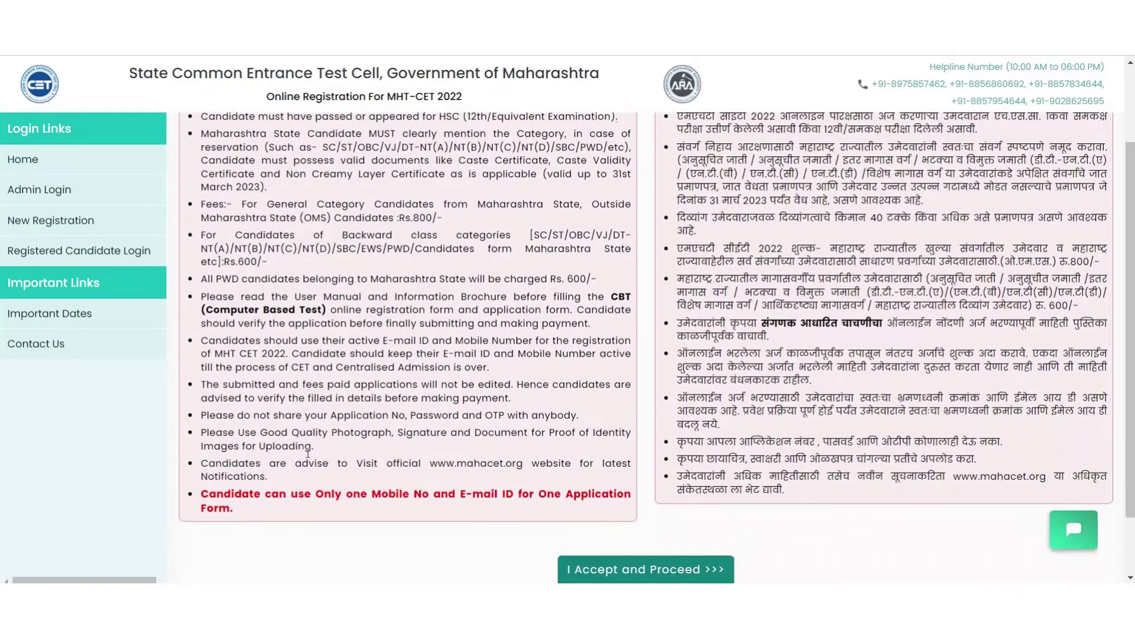
pyautogui.scroll(-1, 308, 452)
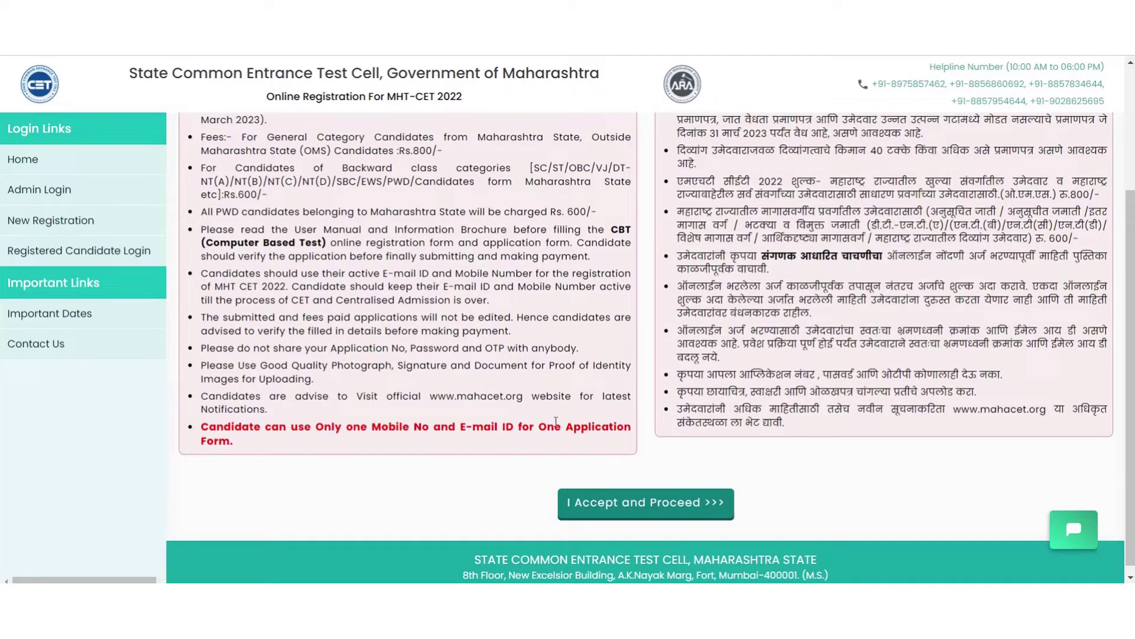
pyautogui.scroll(-1, 555, 421)
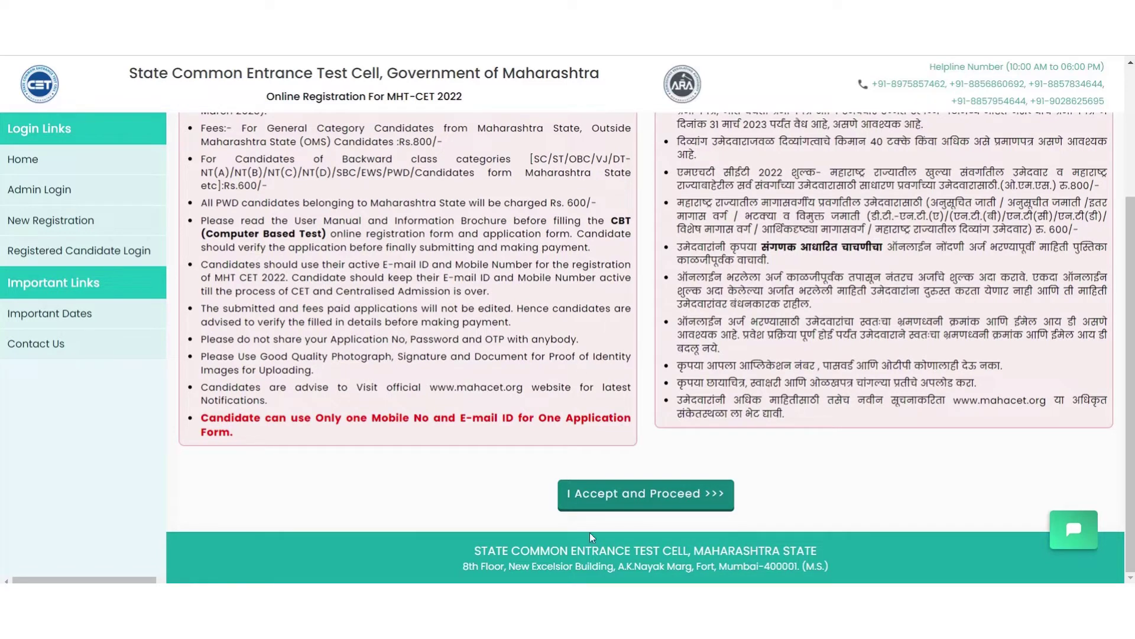
pyautogui.click(623, 496)
pyautogui.scroll(-10, 619, 341)
pyautogui.click(636, 493)
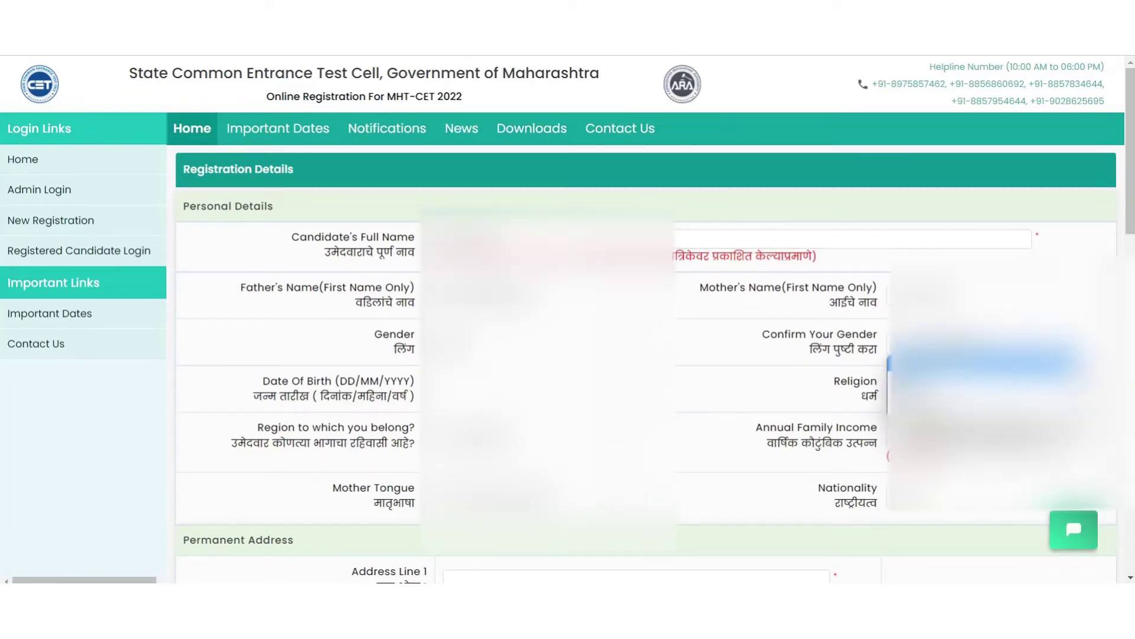
# Choose the mother tongue, move through the address lines and pick the candidate's state
pyautogui.click(497, 496)
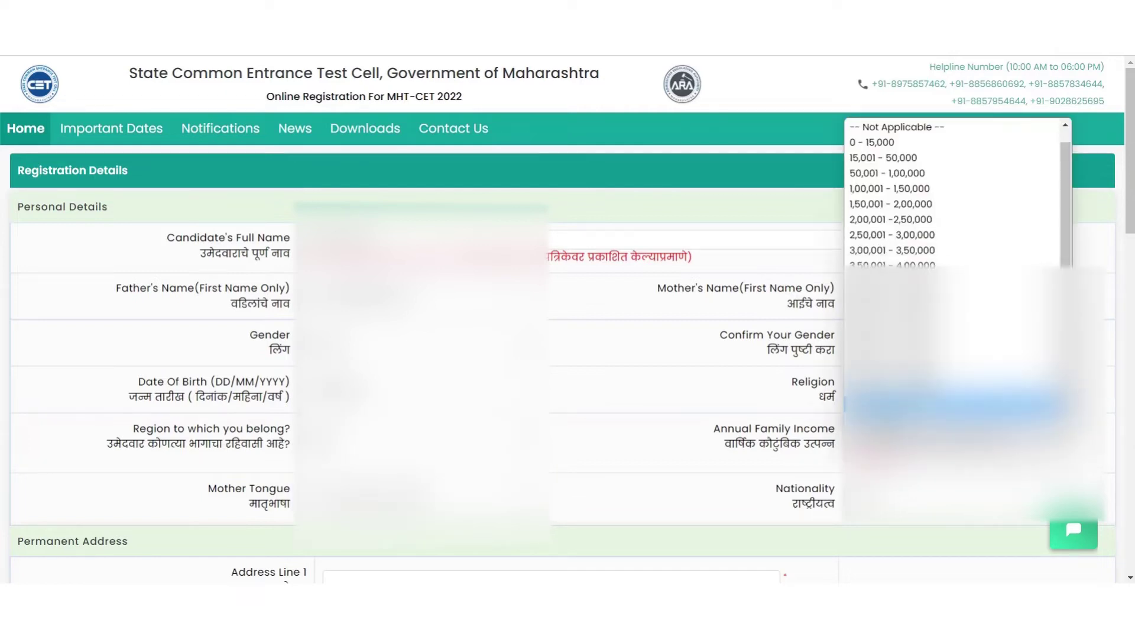
pyautogui.press('Return')
pyautogui.press('Tab')
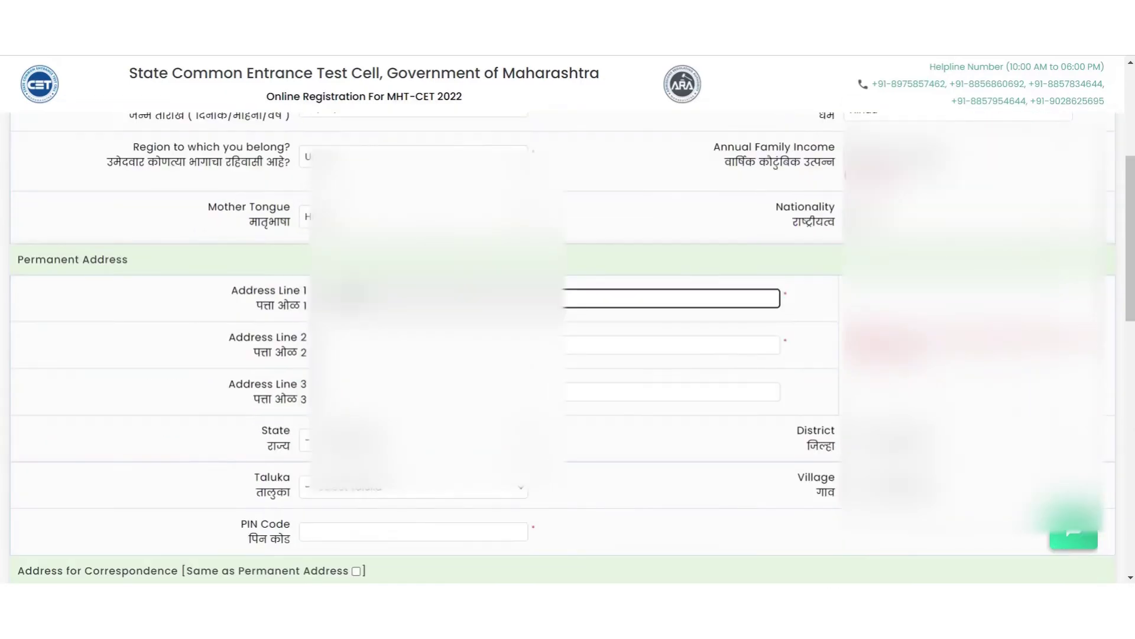
pyautogui.press('Tab')
pyautogui.scroll(-2, 567, 320)
pyautogui.press('Tab')
pyautogui.press('Tab')
pyautogui.hotkey('alt', 'Down')
pyautogui.press('u')
pyautogui.press('Return')
pyautogui.press('Tab')
# Pick the district and taluka and enter PIN Code 201307
pyautogui.hotkey('alt', 'Down')
pyautogui.press('b')
pyautogui.press('a')
pyautogui.press('r')
pyautogui.press('Return')
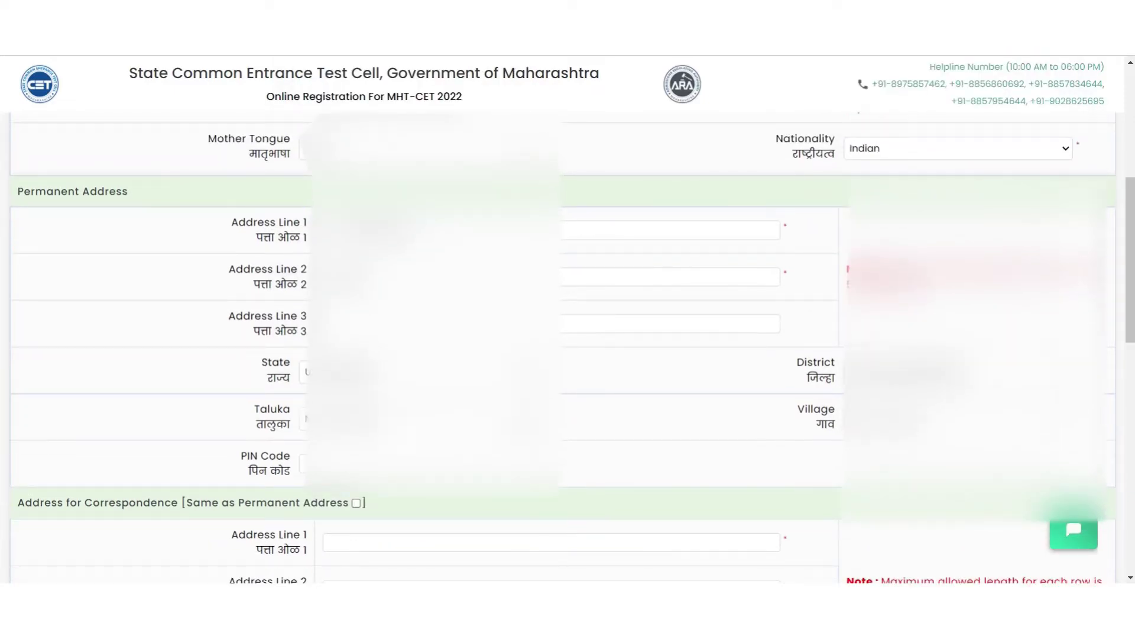
pyautogui.press('Tab')
pyautogui.press('Tab')
pyautogui.write('201307')
pyautogui.scroll(-3, 1072, 513)
# Tick Same as Permanent Address for correspondence and go to the E-Mail ID field
pyautogui.press('Tab')
pyautogui.press('space')
pyautogui.scroll(-3, 1072, 513)
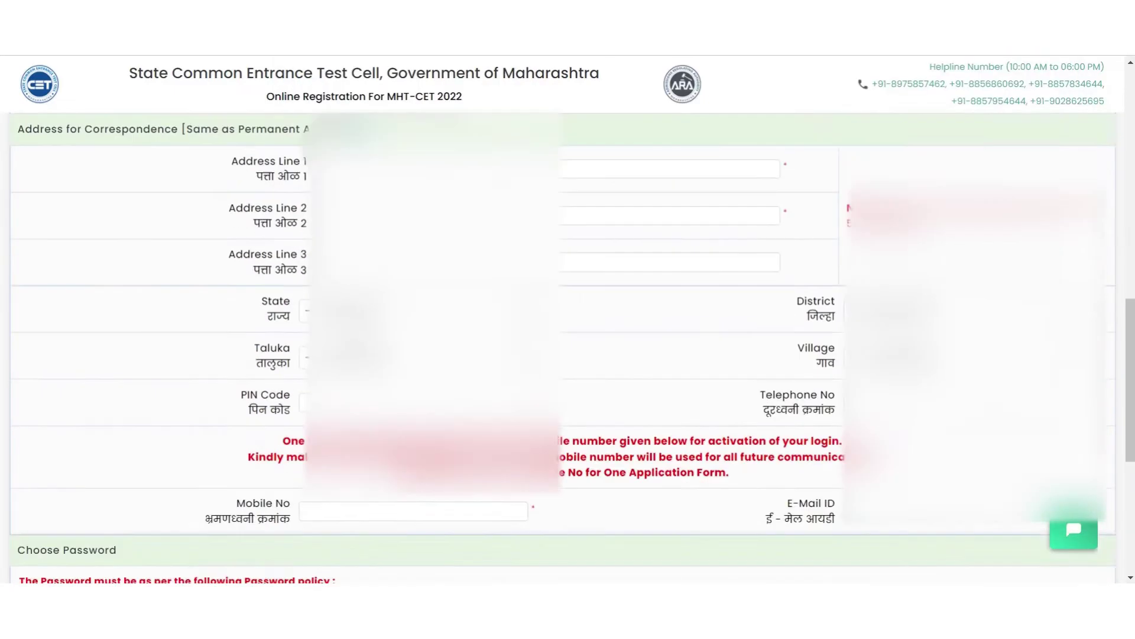
pyautogui.scroll(3, 1073, 513)
pyautogui.scroll(-2, 1073, 513)
pyautogui.scroll(-4, 1073, 513)
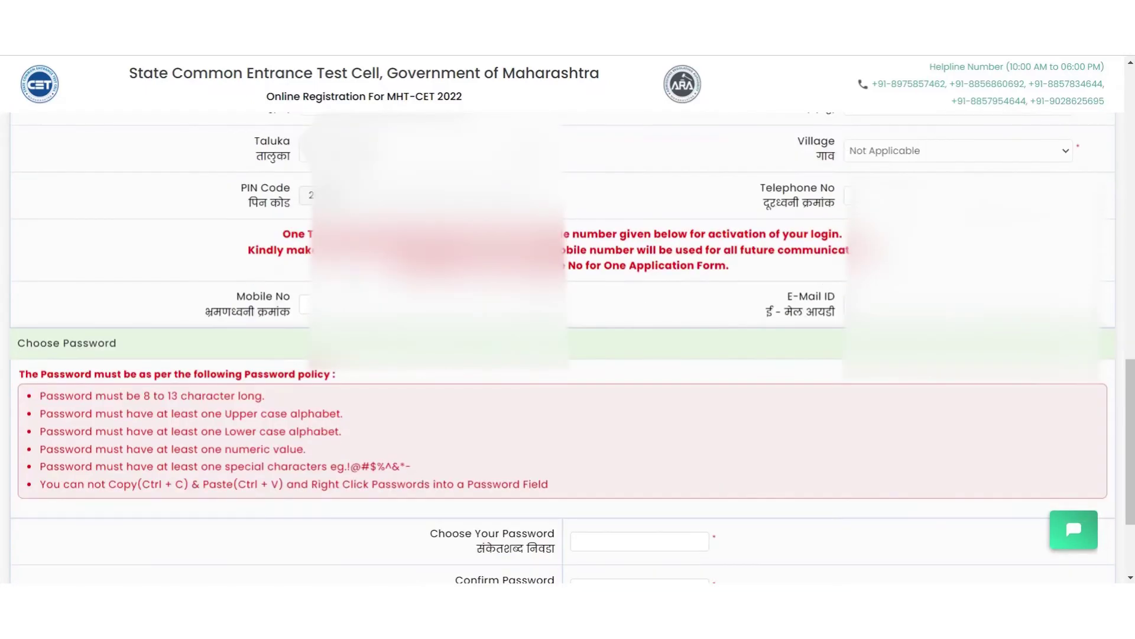
pyautogui.click(958, 304)
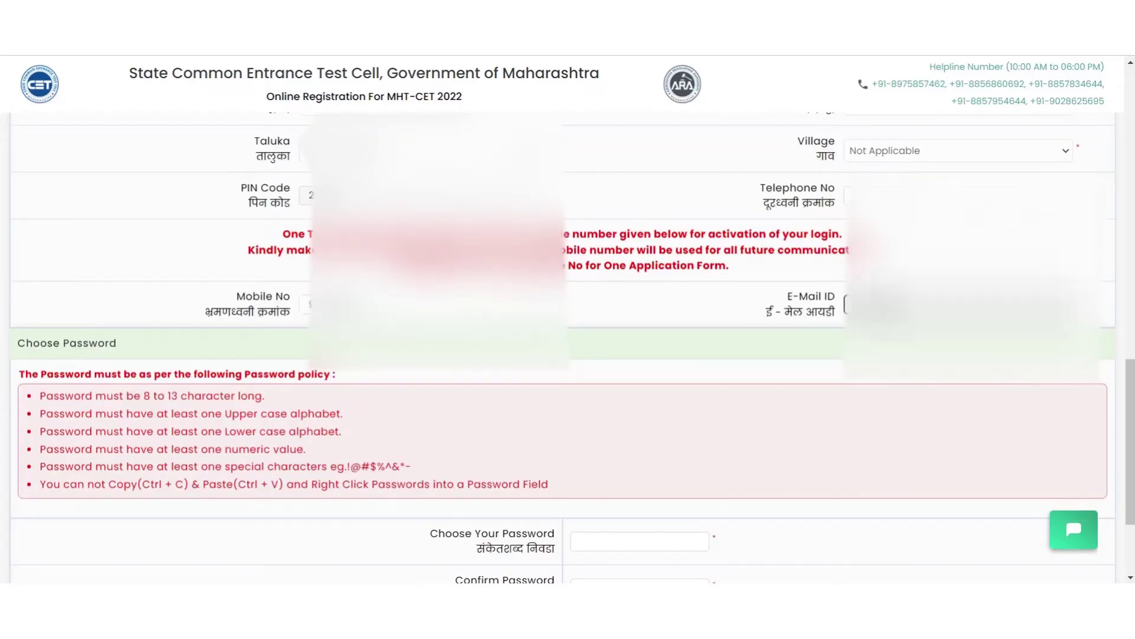
pyautogui.scroll(-3, 34, 250)
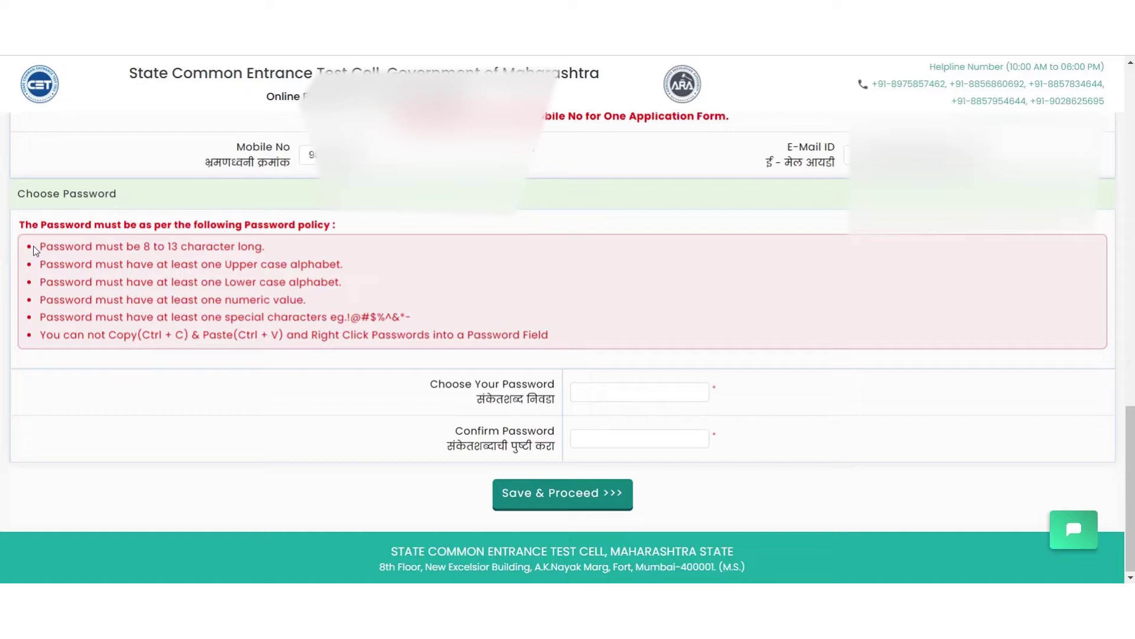
# Highlight the password rules for length, letter case, numbers and special characters while reading
pyautogui.moveTo(35, 247); pyautogui.dragTo(276, 244)
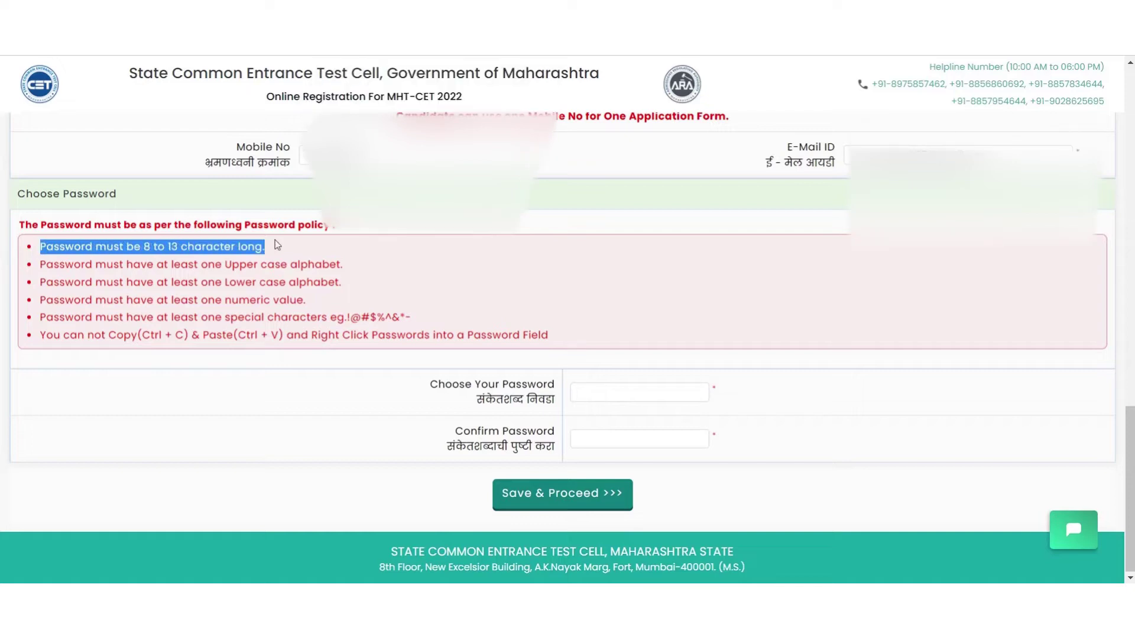
pyautogui.click(105, 261)
pyautogui.moveTo(41, 266); pyautogui.dragTo(363, 285)
pyautogui.click(362, 284)
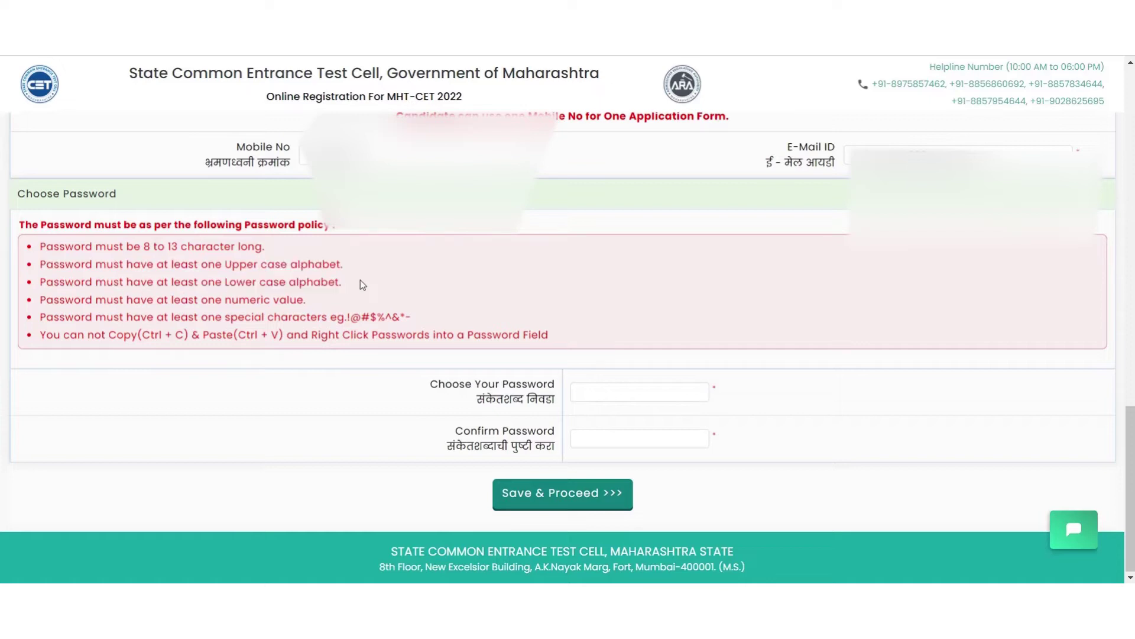
pyautogui.moveTo(42, 306); pyautogui.dragTo(436, 324)
pyautogui.click(438, 327)
# Enter and confirm the account password, then Save & Proceed to request the OTP
pyautogui.click(590, 389)
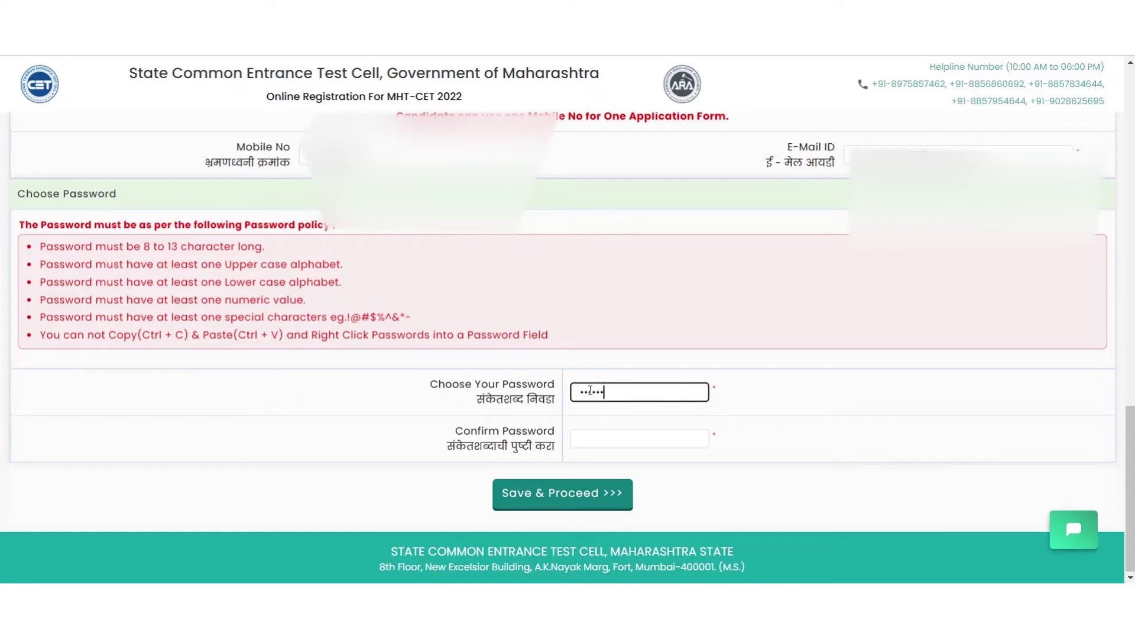
pyautogui.write('•••••••••••••')
pyautogui.hotkey('ctrl', 'a')
pyautogui.write('••••••••••')
pyautogui.press('Tab')
pyautogui.write('••••••••••')
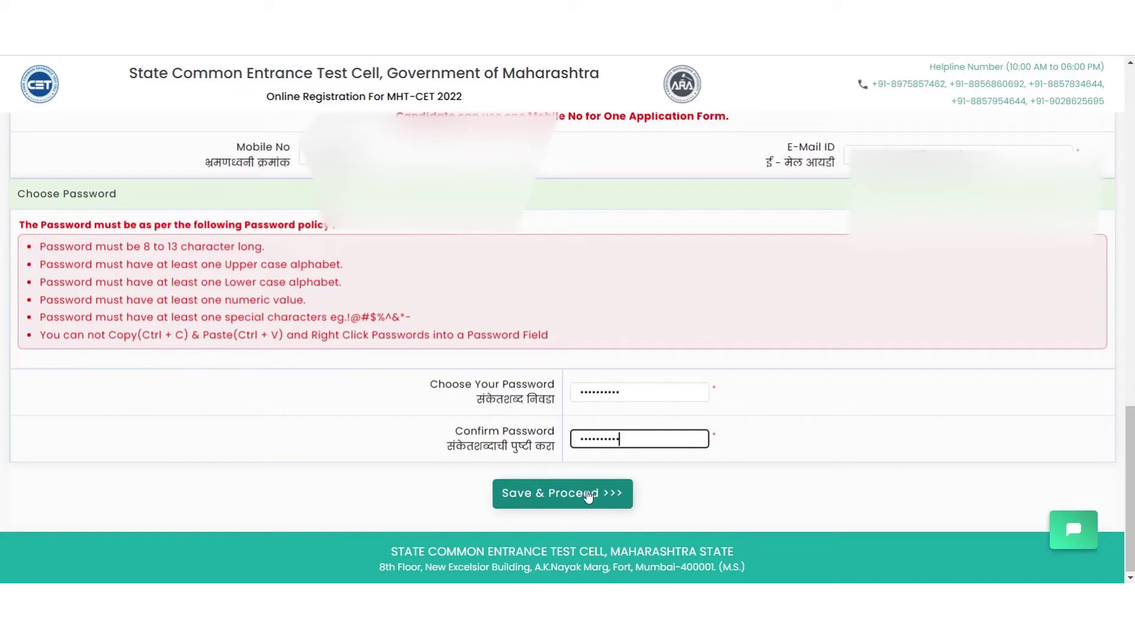
pyautogui.click(590, 492)
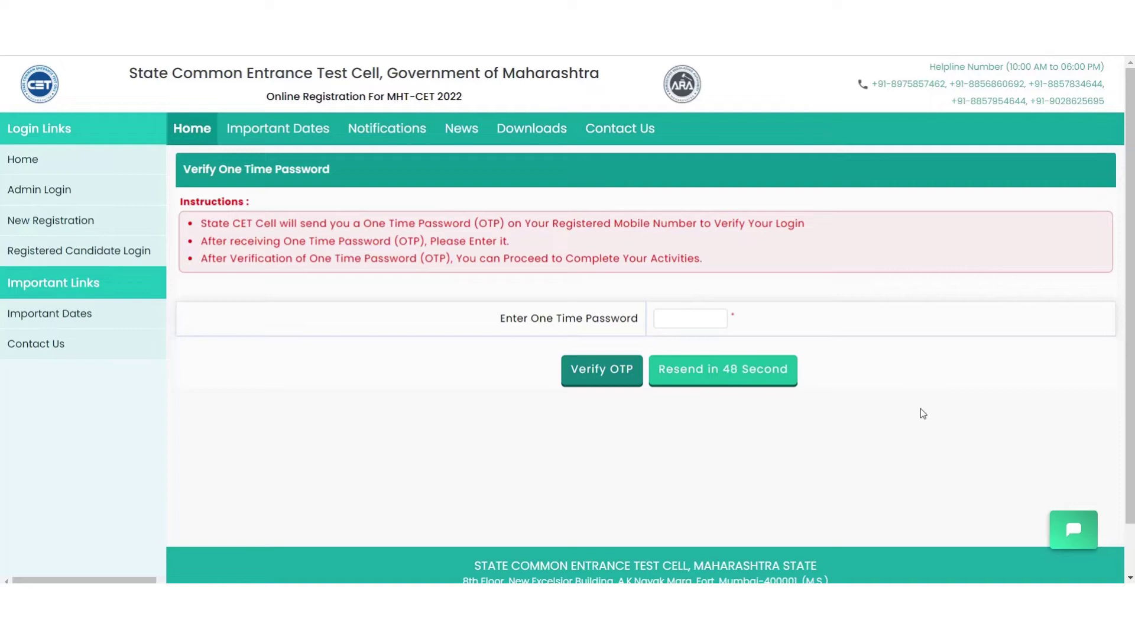
# Enter and verify the one time password, then continue to the application form
pyautogui.click(672, 313)
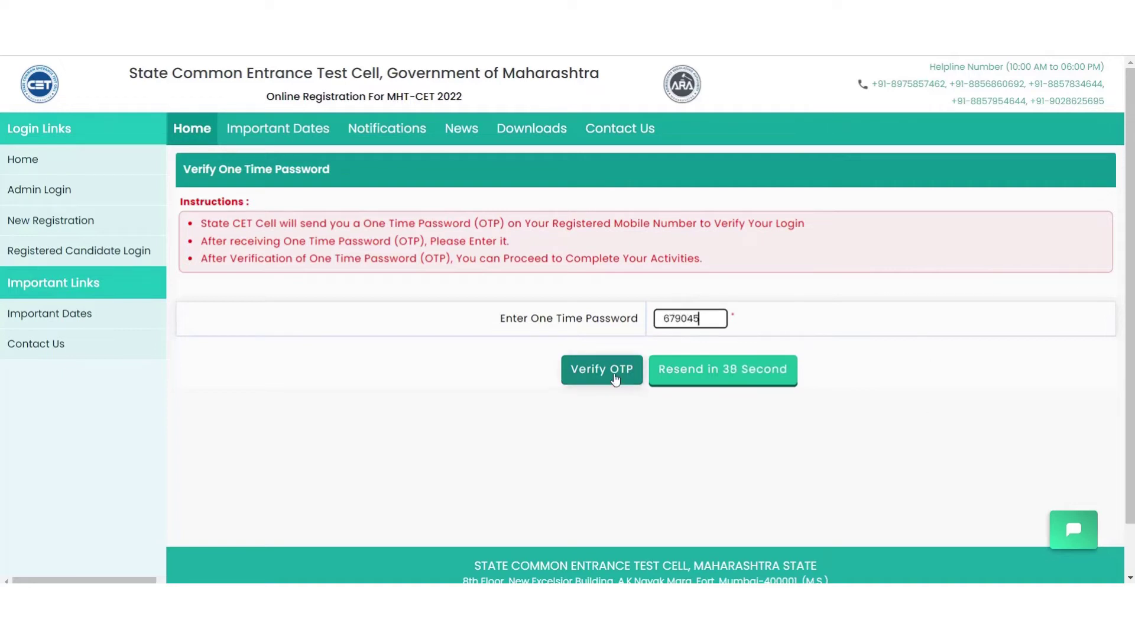
pyautogui.click(615, 378)
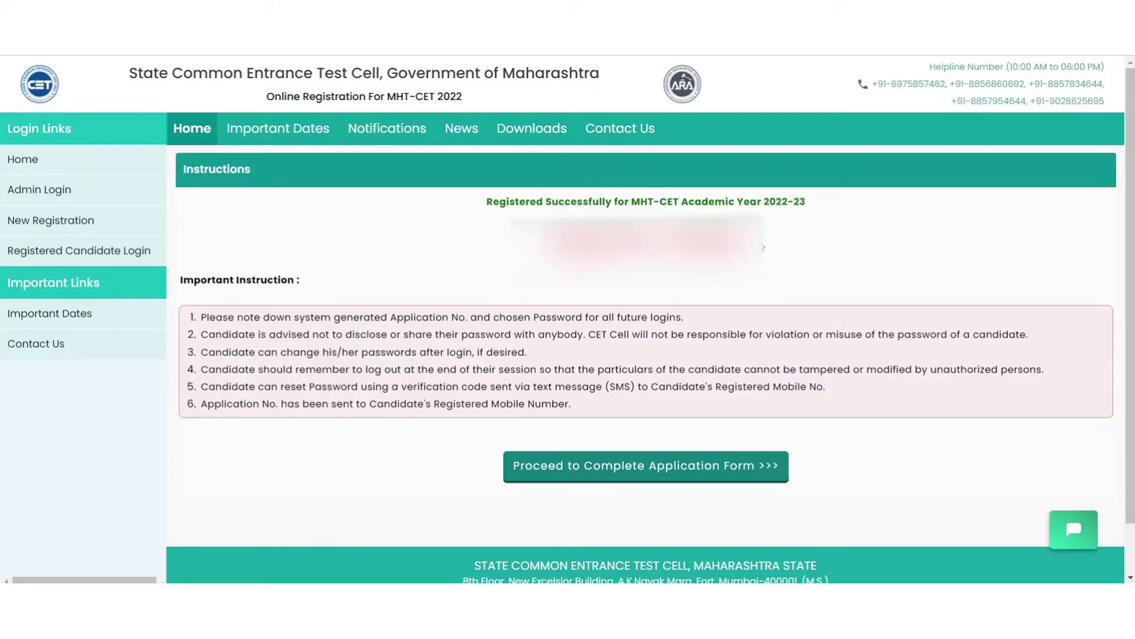
pyautogui.click(622, 465)
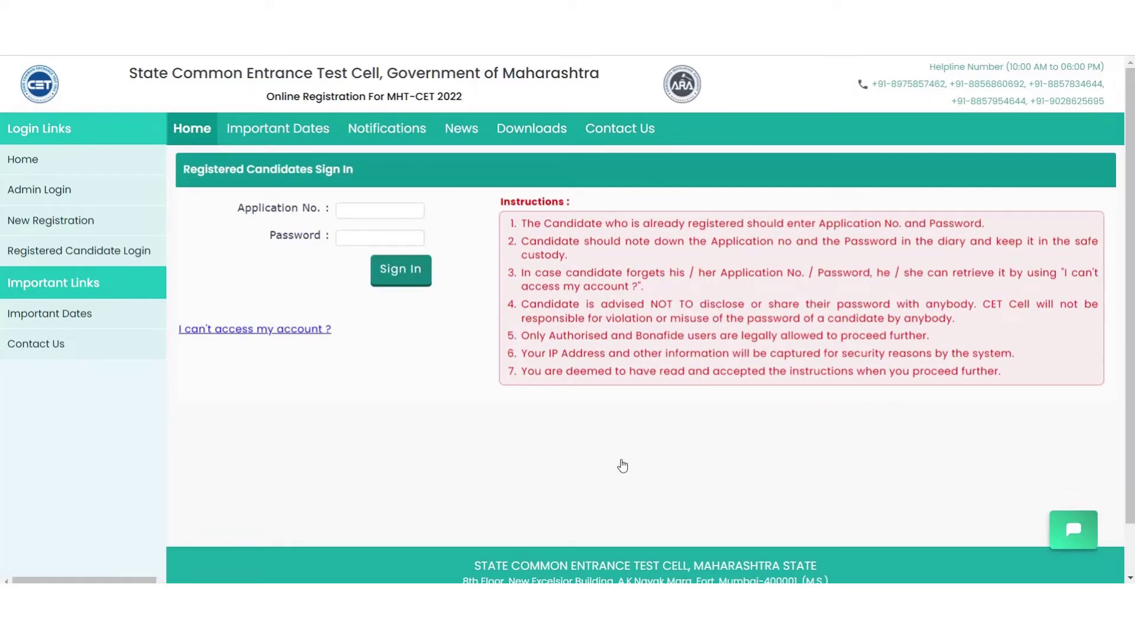
# Sign in with the application number and password to view the step list
pyautogui.click(385, 204)
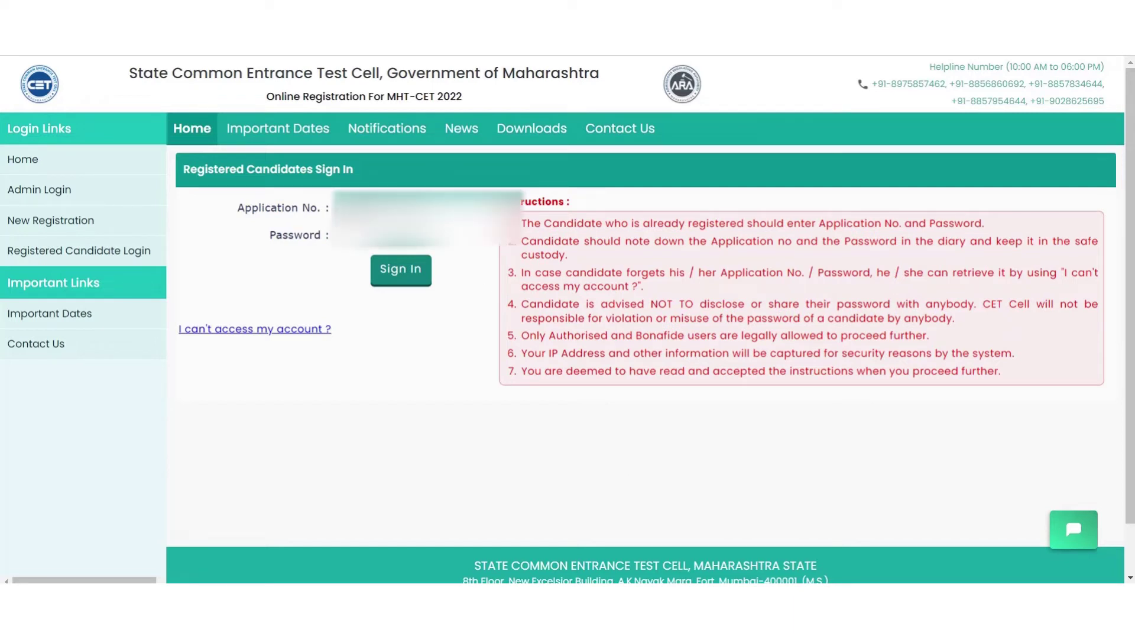
pyautogui.press('Tab')
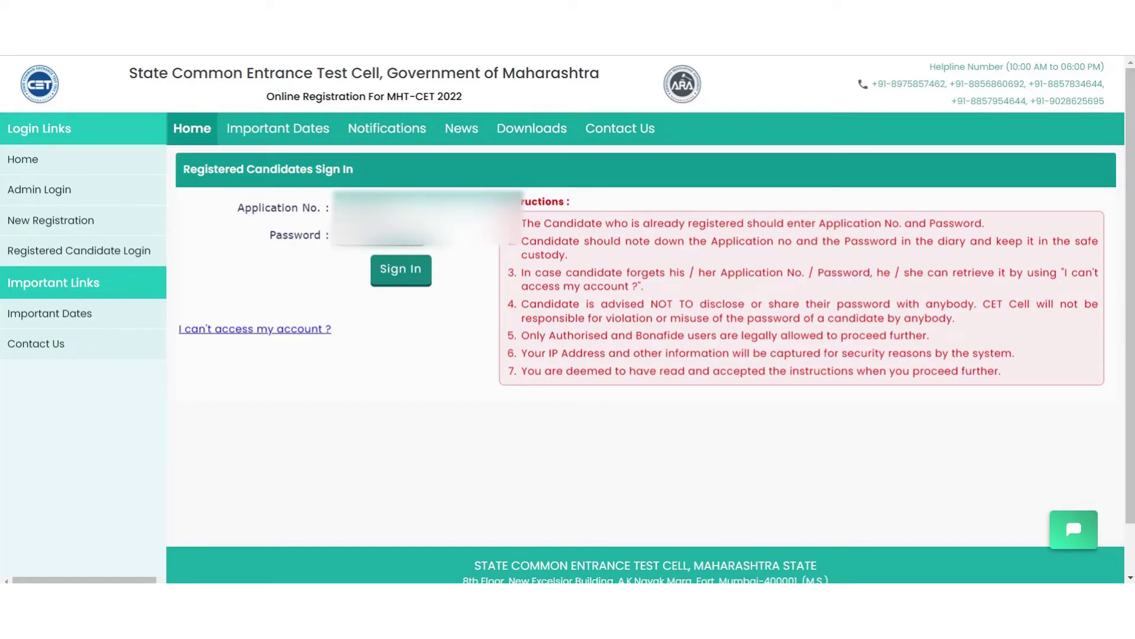
pyautogui.click(394, 271)
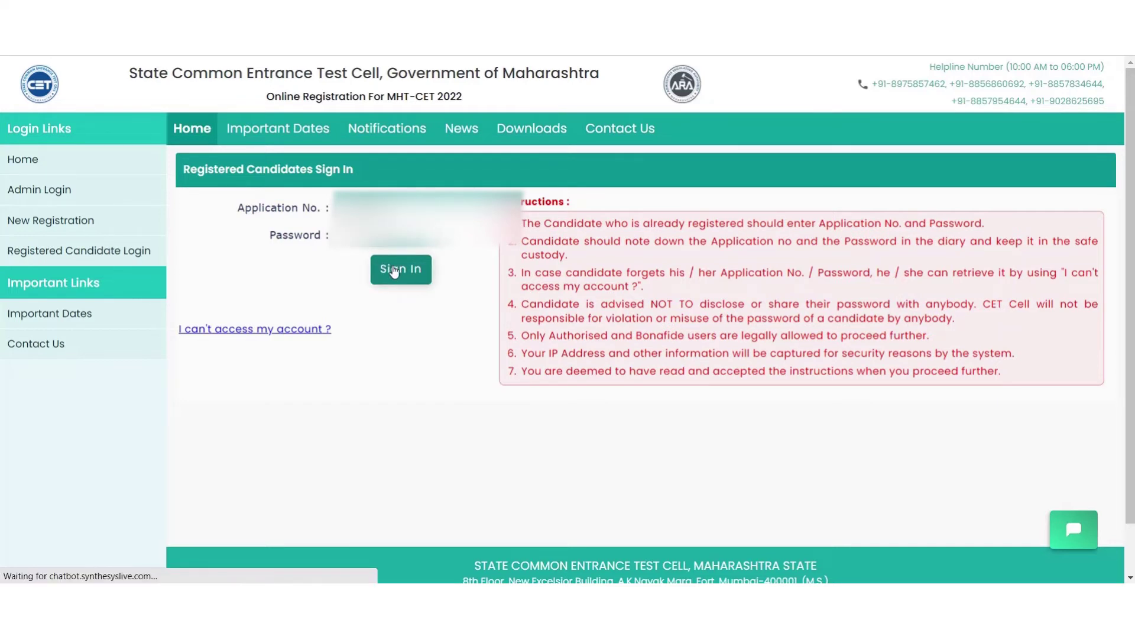
pyautogui.moveTo(375, 237); pyautogui.dragTo(582, 236)
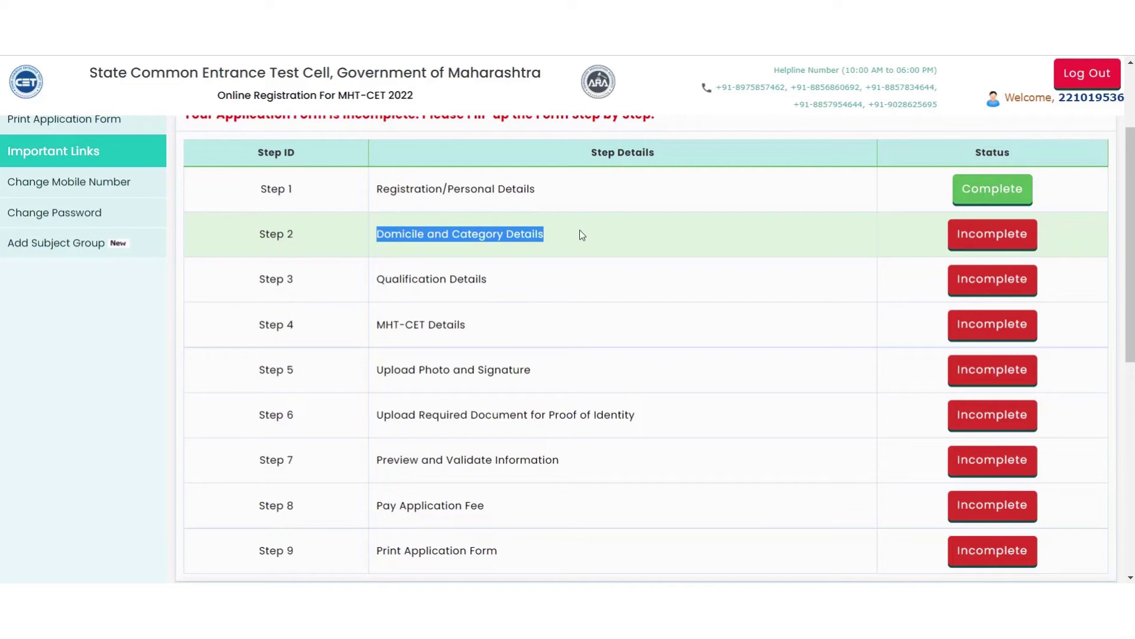
# Open Step 2, answer No to Maharashtra domicile and disability, and Save & Proceed
pyautogui.click(582, 235)
pyautogui.click(998, 249)
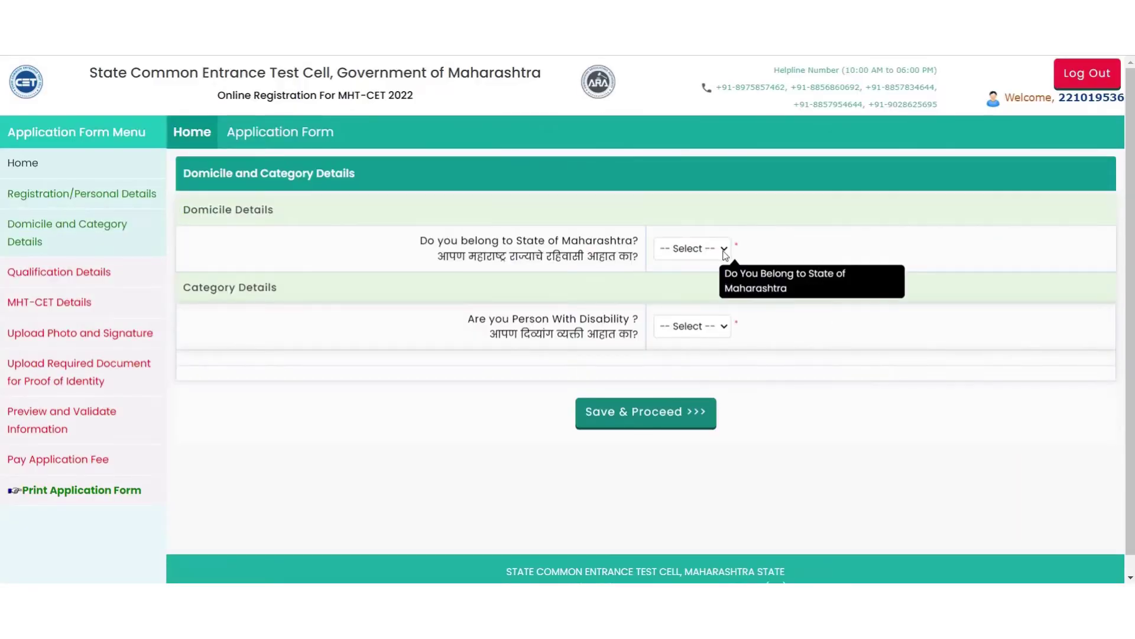
pyautogui.click(722, 251)
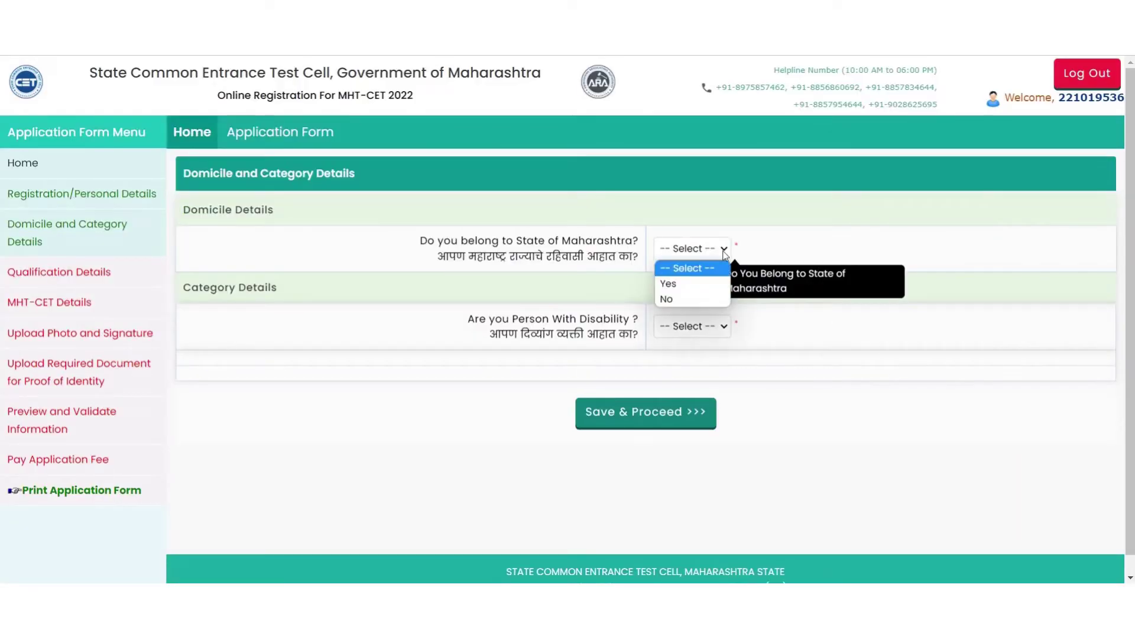
pyautogui.click(711, 298)
pyautogui.click(712, 327)
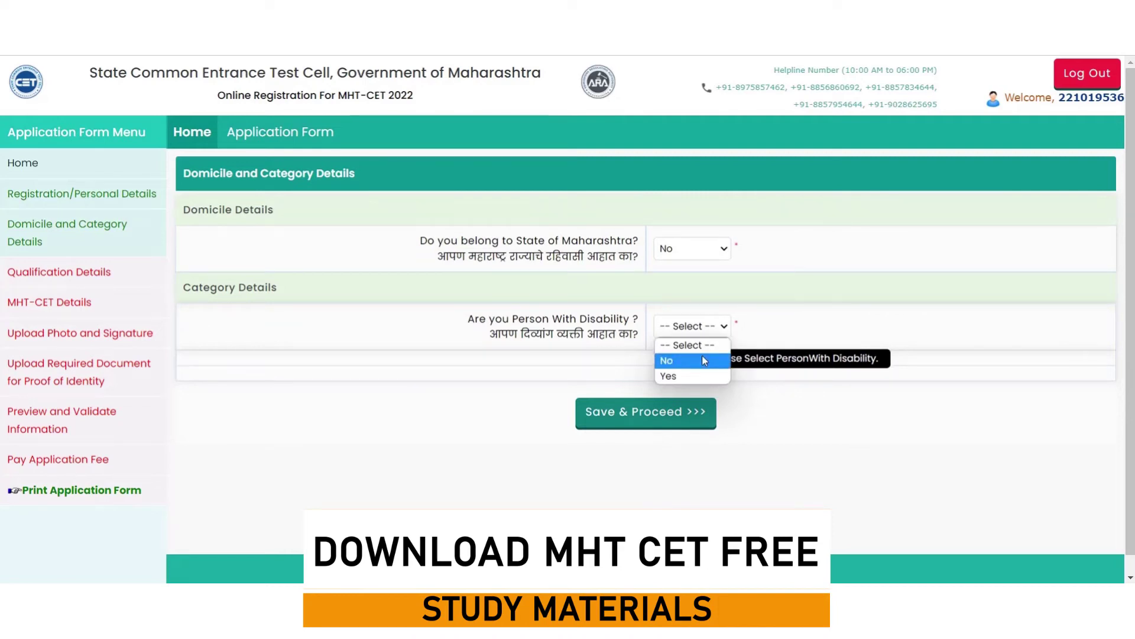
pyautogui.click(702, 358)
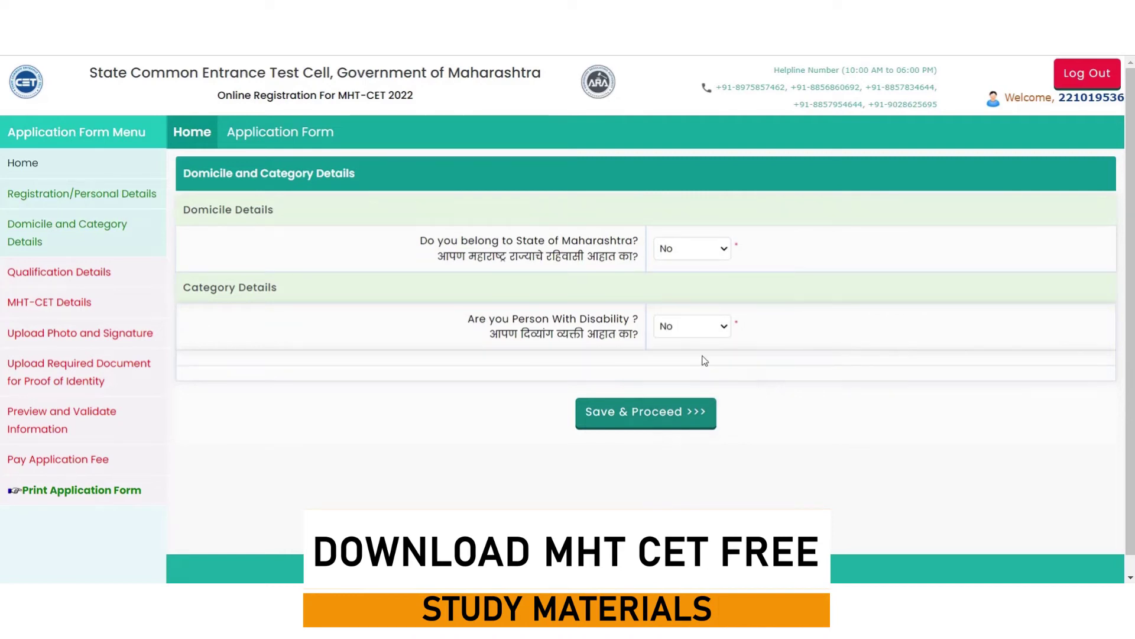
pyautogui.click(661, 419)
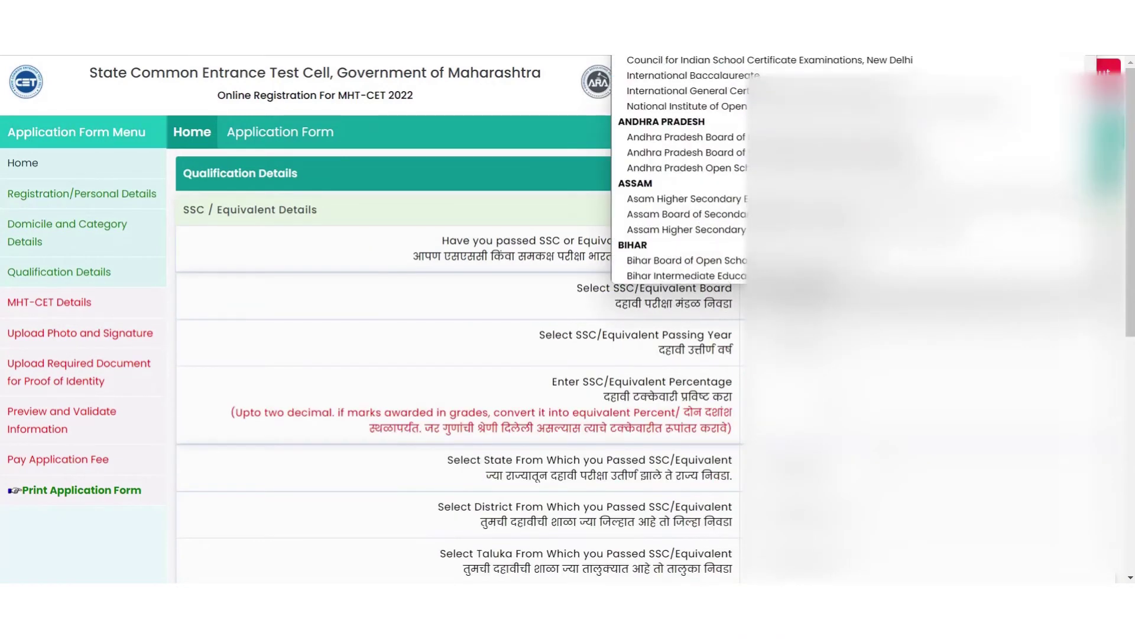
# Choose the state where SSC was passed and dismiss the save validation alert
pyautogui.scroll(-8, 683, 366)
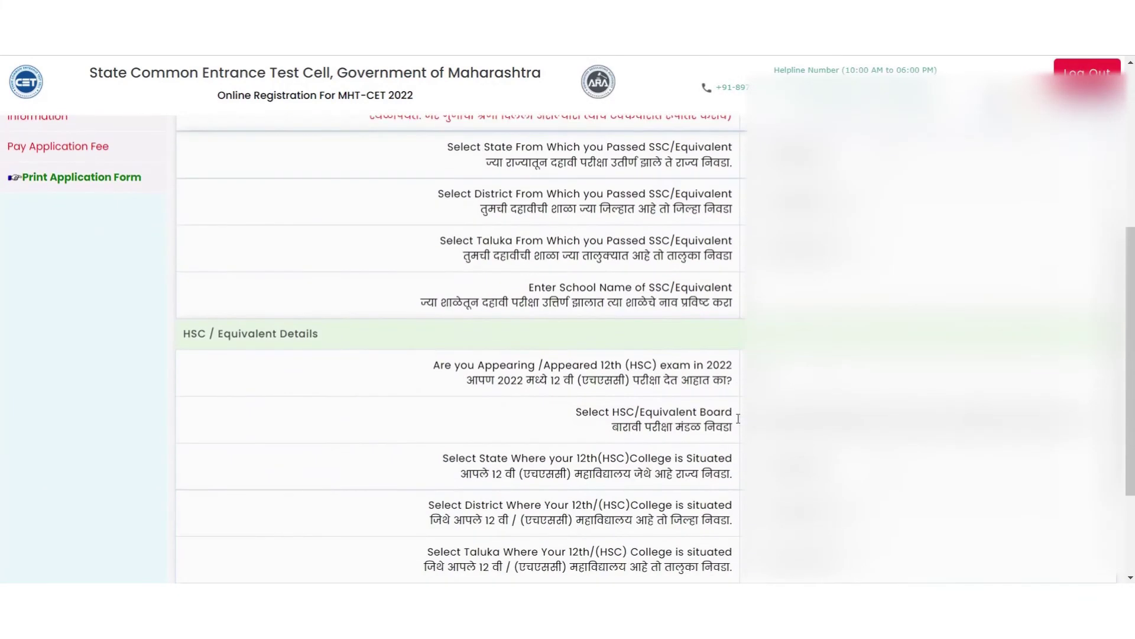
pyautogui.scroll(10, 738, 418)
pyautogui.scroll(-2, 738, 418)
pyautogui.click(816, 373)
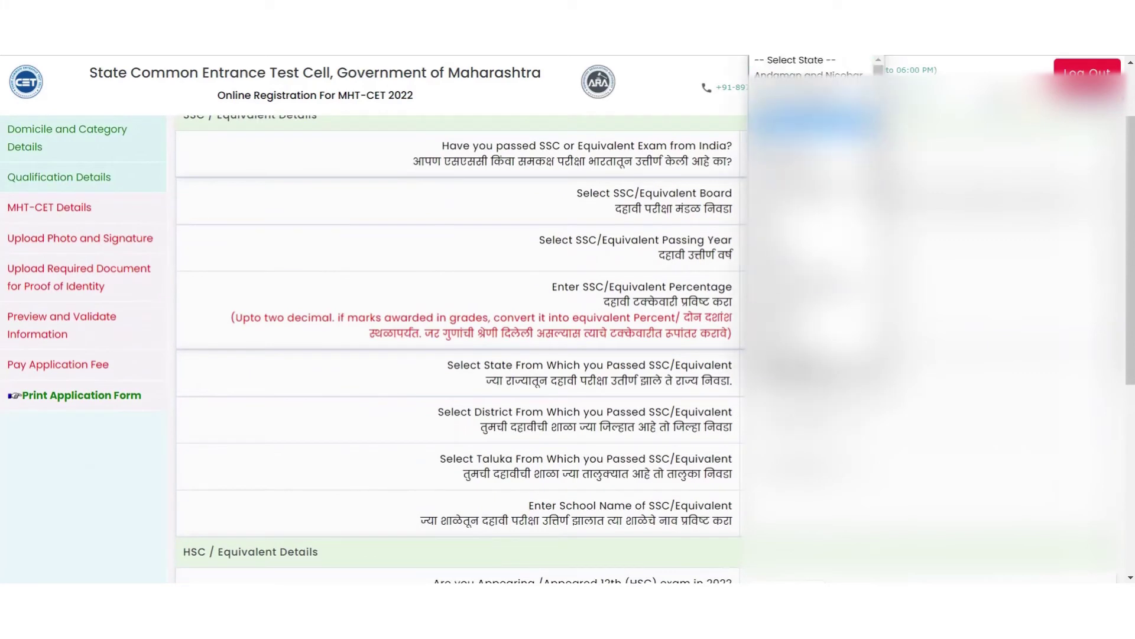
pyautogui.scroll(-5, 816, 230)
pyautogui.click(816, 231)
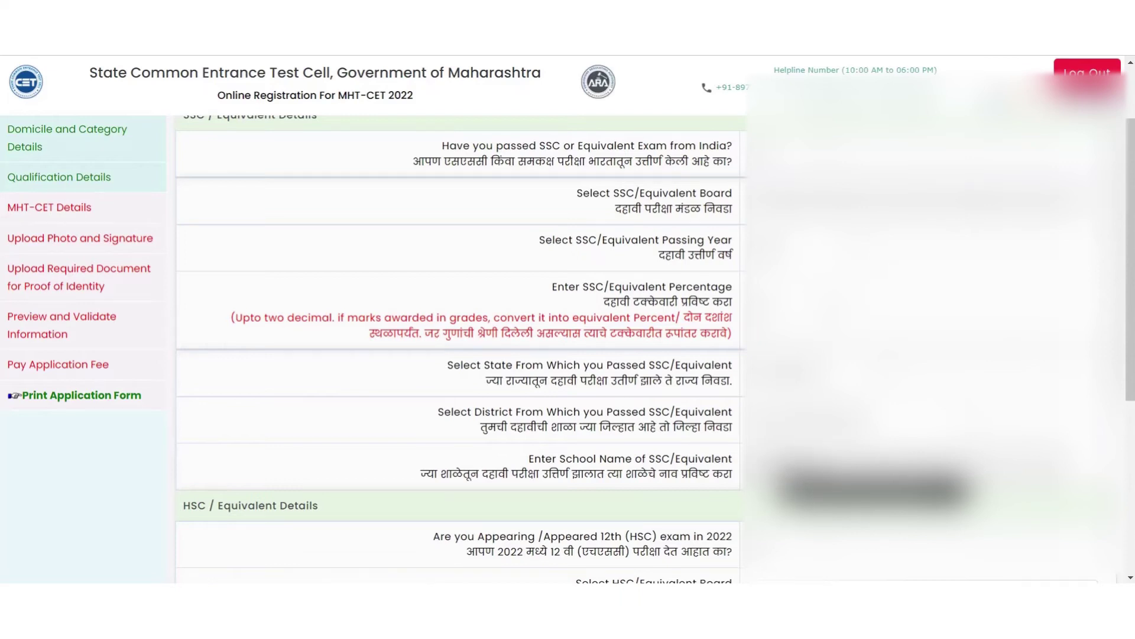
pyautogui.scroll(-5, 591, 355)
pyautogui.click(646, 499)
pyautogui.click(693, 142)
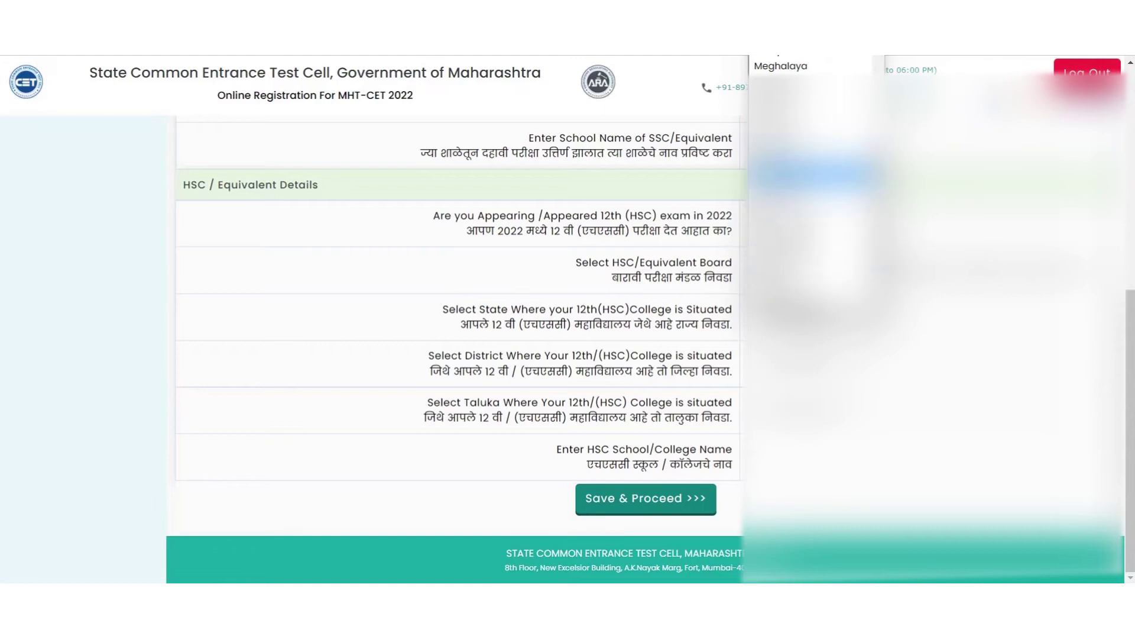
# Select the HSC board from the board list
pyautogui.scroll(1, 461, 319)
pyautogui.click(828, 322)
pyautogui.scroll(-10, 680, 178)
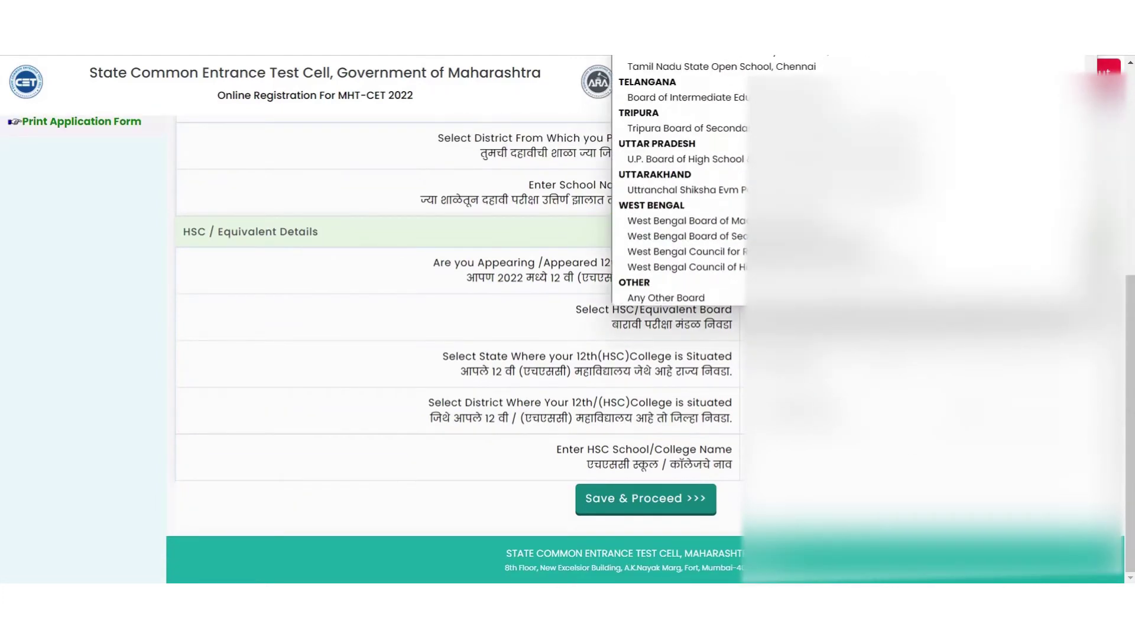
pyautogui.click(622, 267)
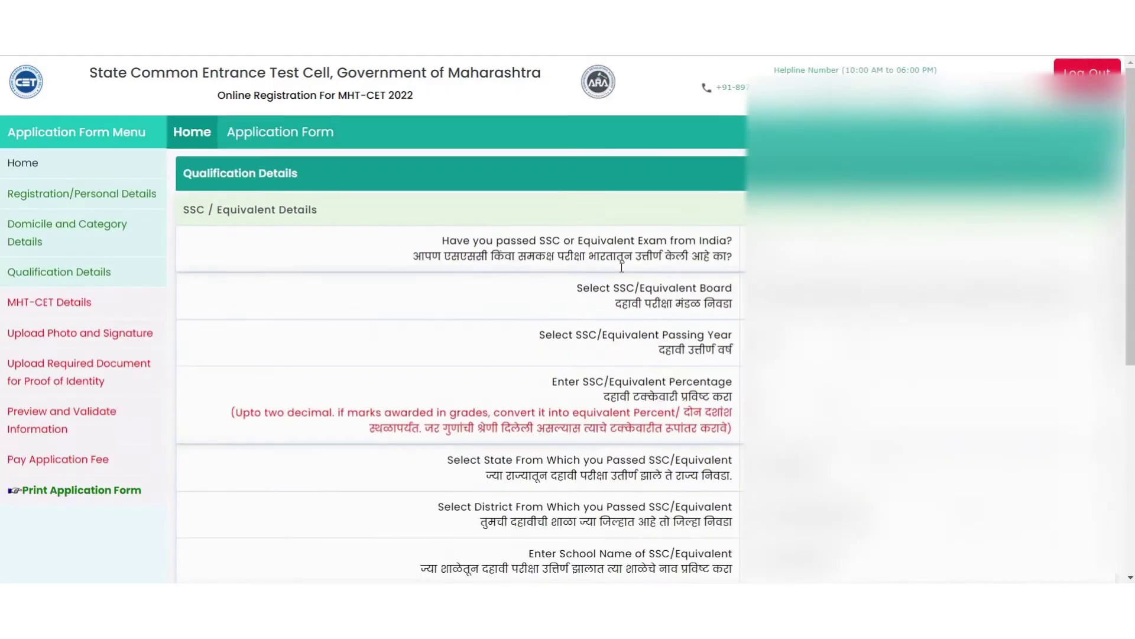
pyautogui.scroll(-1, 461, 319)
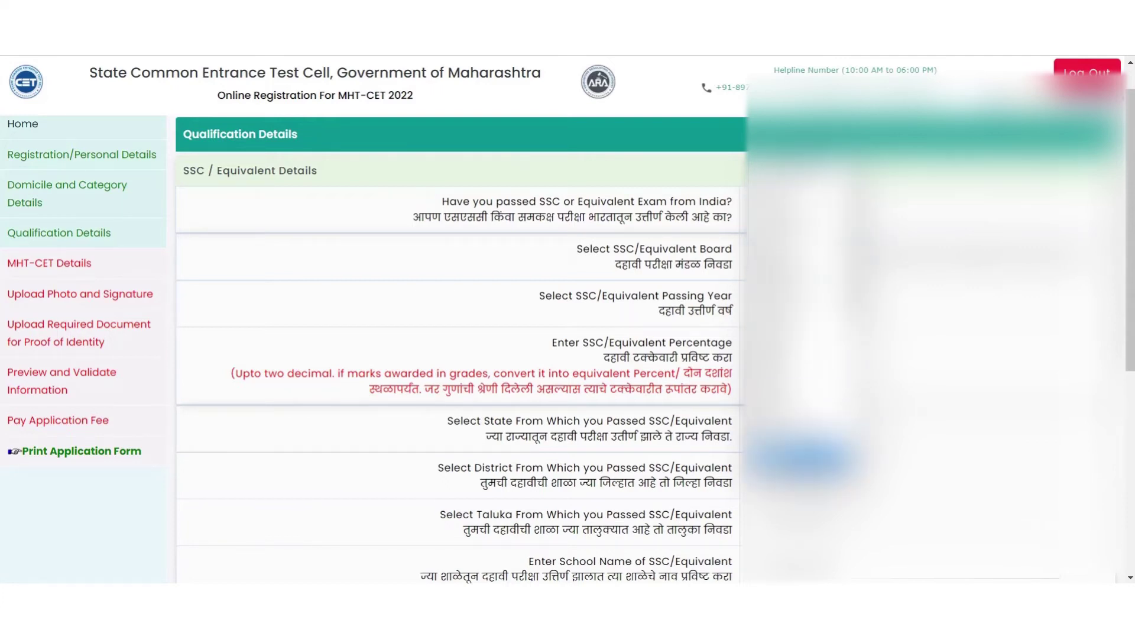
pyautogui.scroll(-2, 461, 355)
pyautogui.scroll(-3, 461, 355)
pyautogui.scroll(-2, 461, 354)
pyautogui.scroll(4, 461, 355)
pyautogui.scroll(-3, 461, 355)
# Choose Maharashtra as the school board for the remaining qualification answer
pyautogui.click(917, 437)
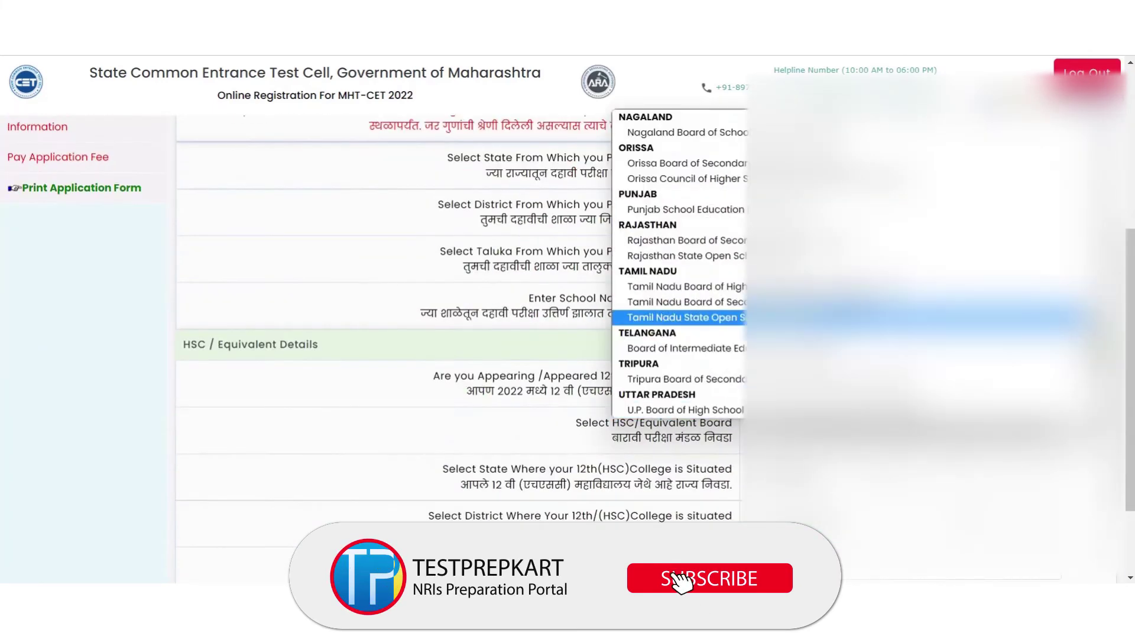
pyautogui.scroll(7, 680, 263)
pyautogui.scroll(-3, 680, 263)
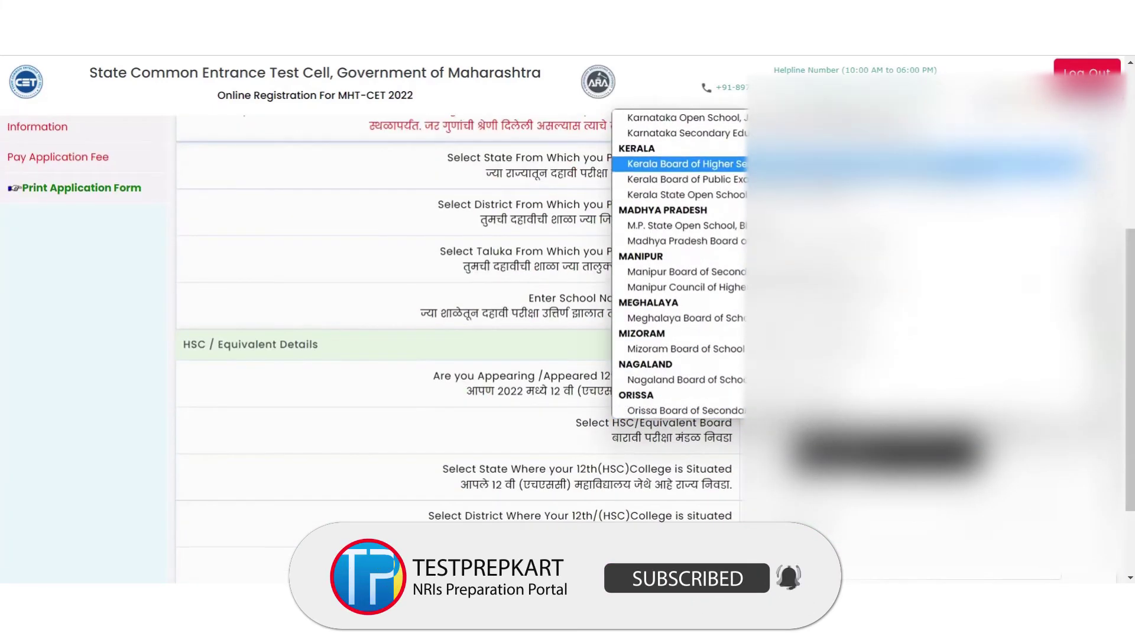
pyautogui.scroll(10, 680, 263)
pyautogui.click(684, 147)
pyautogui.scroll(-2, 684, 148)
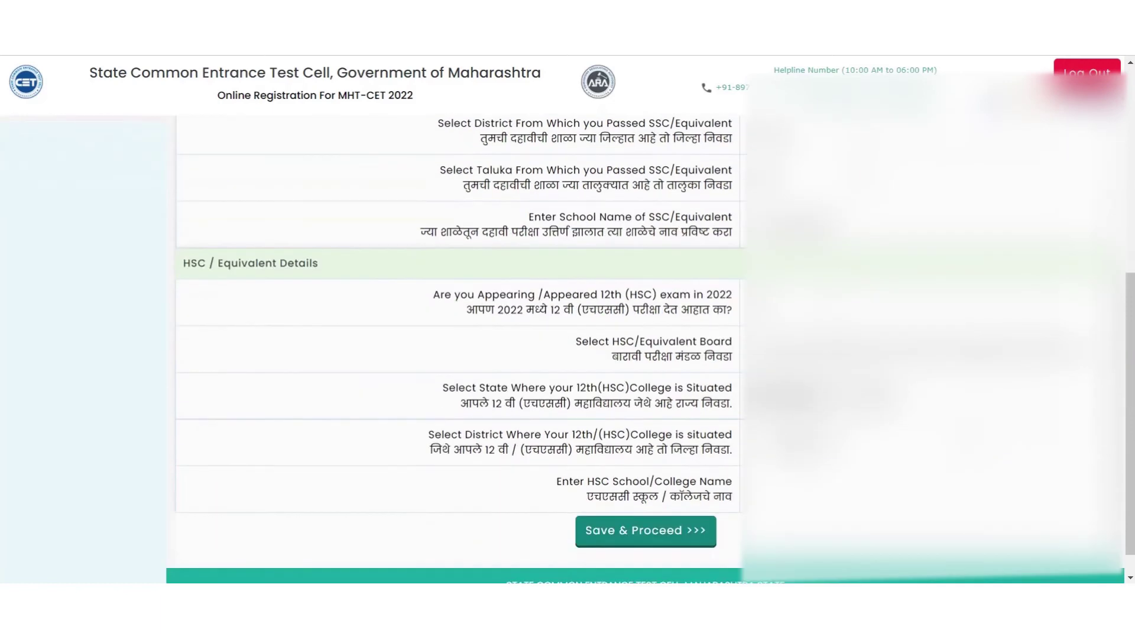
pyautogui.scroll(1, 462, 349)
pyautogui.scroll(-1, 461, 348)
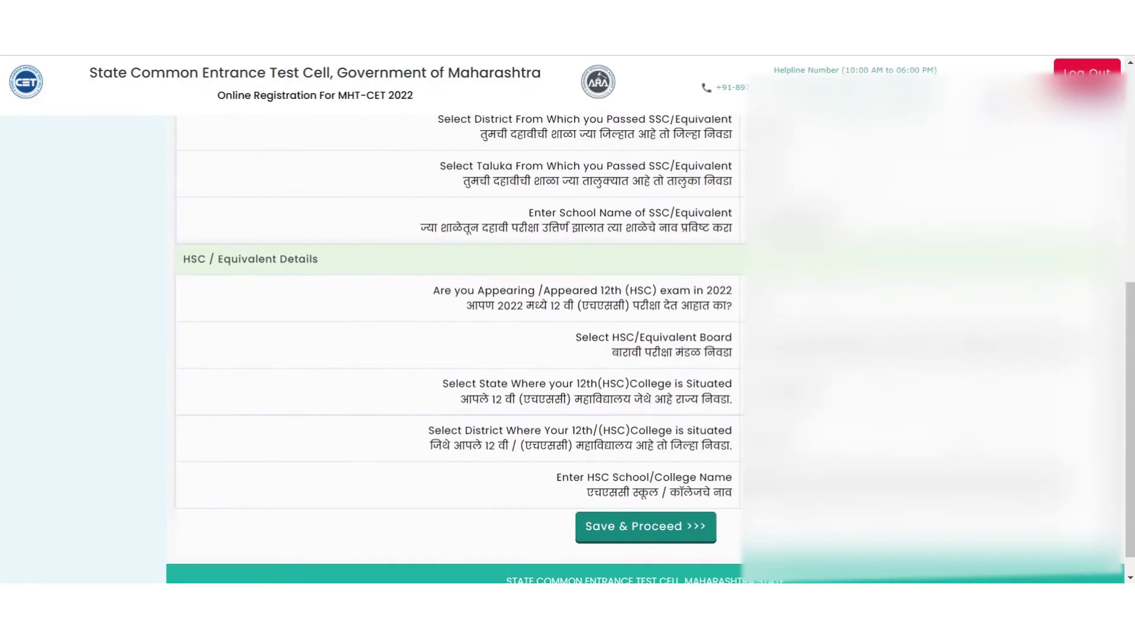
pyautogui.click(851, 437)
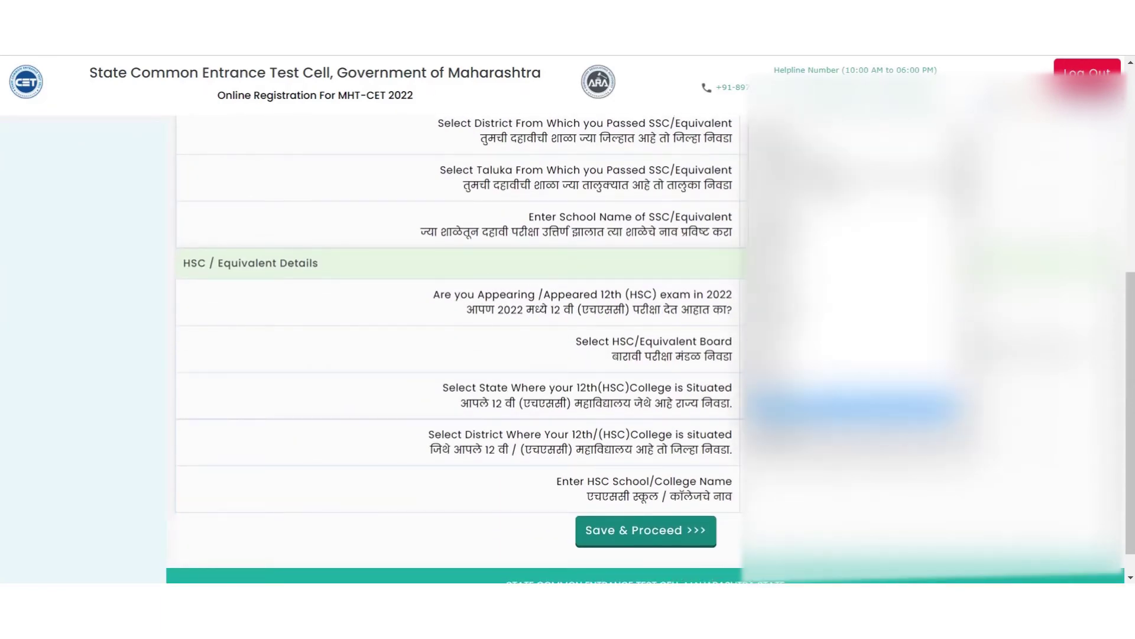
# Save qualification details, then choose Both(PCM and PCB) subject group and English question paper medium
pyautogui.click(674, 531)
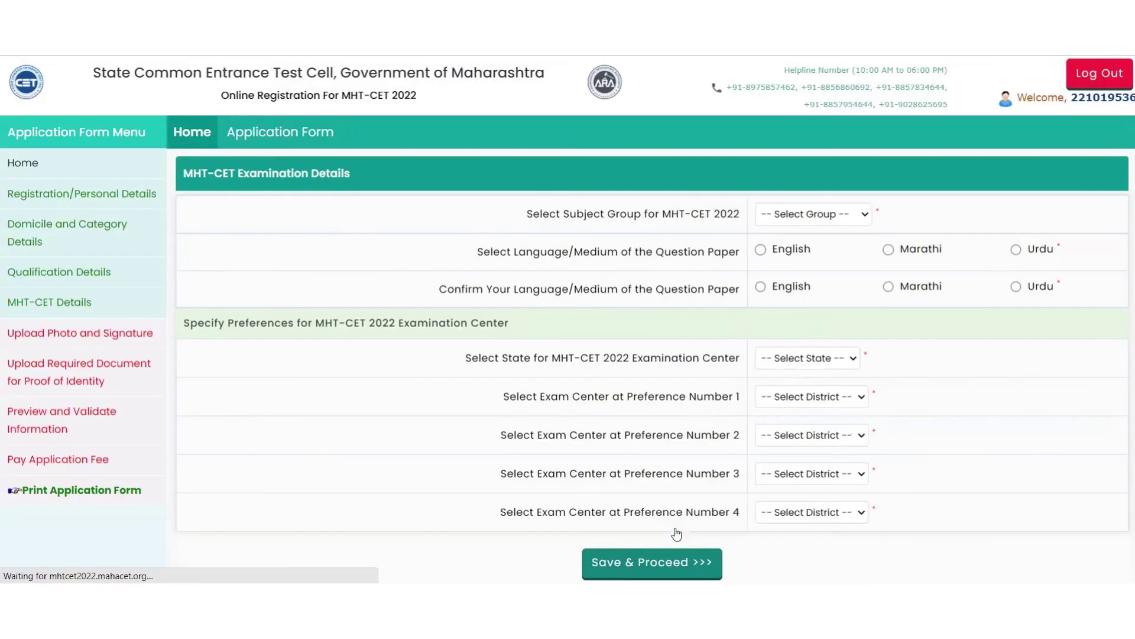
pyautogui.click(419, 178)
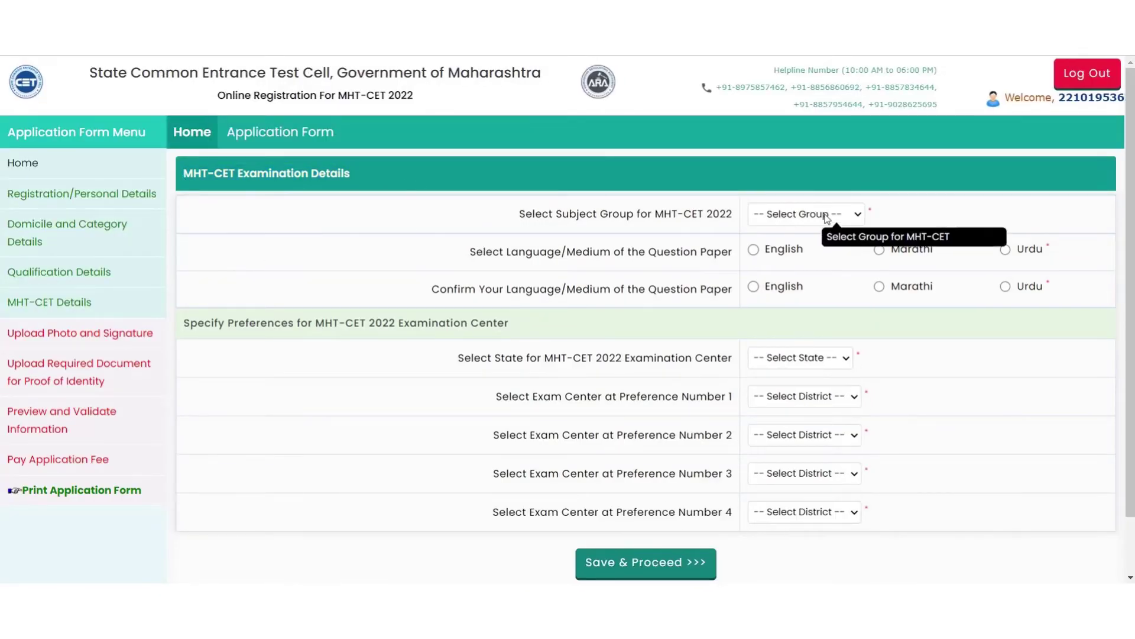
pyautogui.click(824, 215)
pyautogui.click(818, 279)
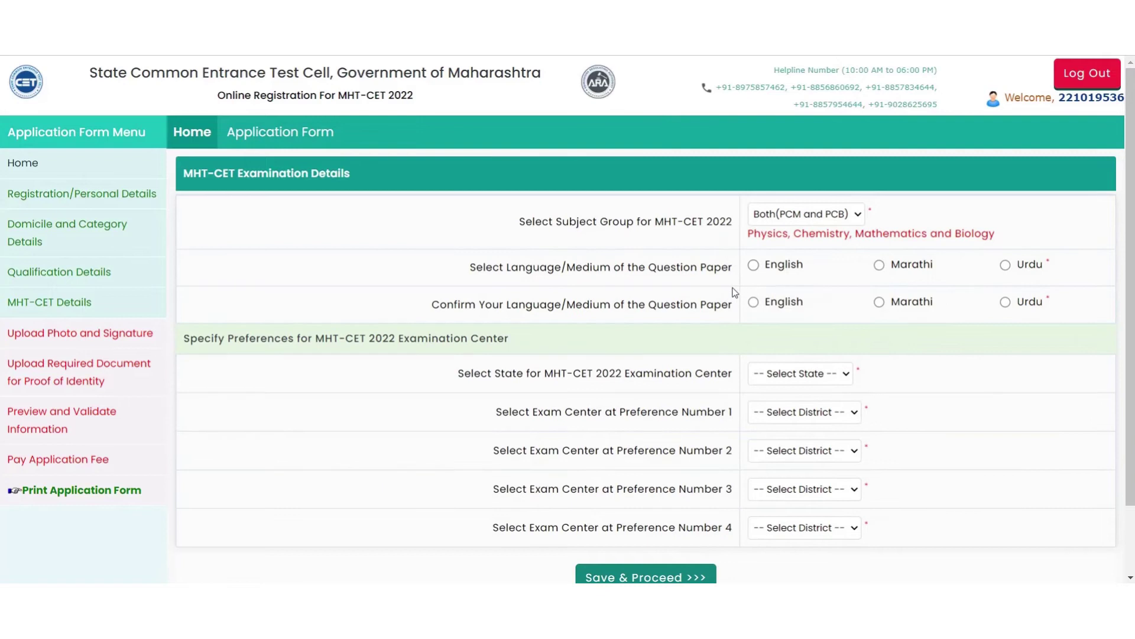
pyautogui.click(696, 125)
pyautogui.click(753, 264)
pyautogui.click(754, 302)
# Set exam centre state Delhi, Nagpur as preference 2 and Pune as preference 3
pyautogui.scroll(-2, 846, 436)
pyautogui.click(847, 295)
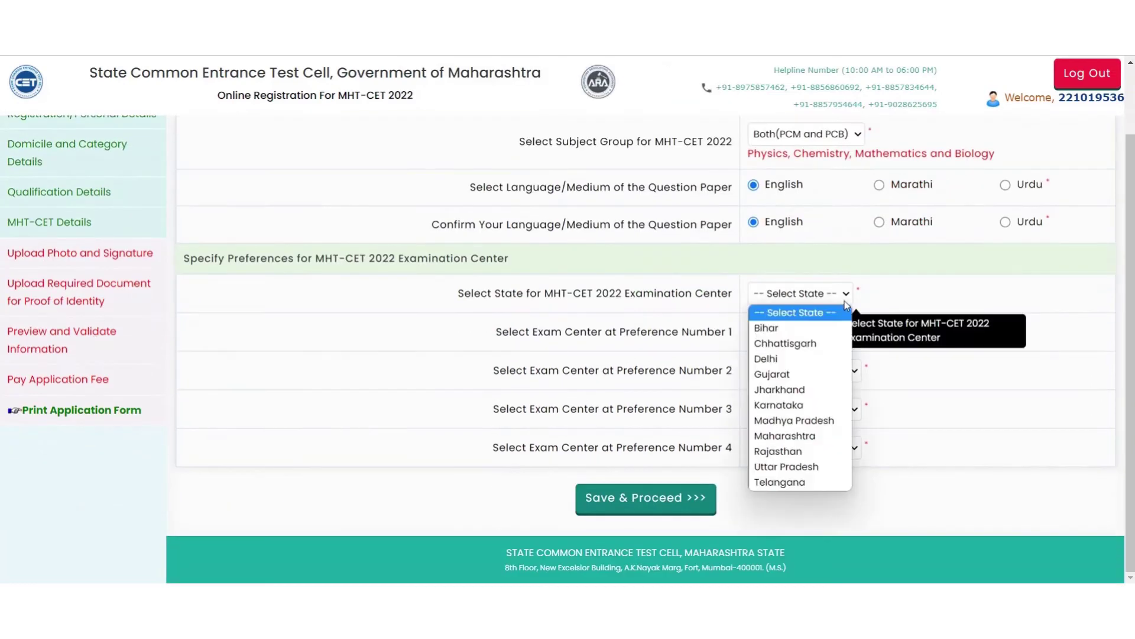
pyautogui.click(766, 358)
pyautogui.click(816, 370)
pyautogui.scroll(-2, 798, 284)
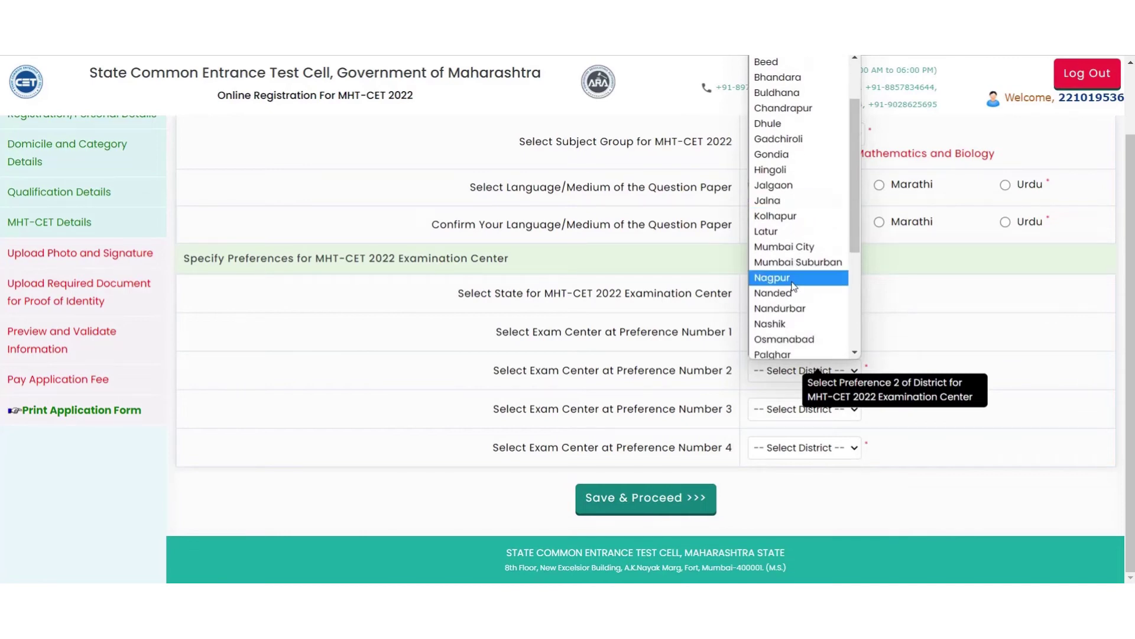
pyautogui.click(771, 283)
pyautogui.click(804, 409)
pyautogui.scroll(-1, 790, 352)
pyautogui.scroll(-2, 788, 351)
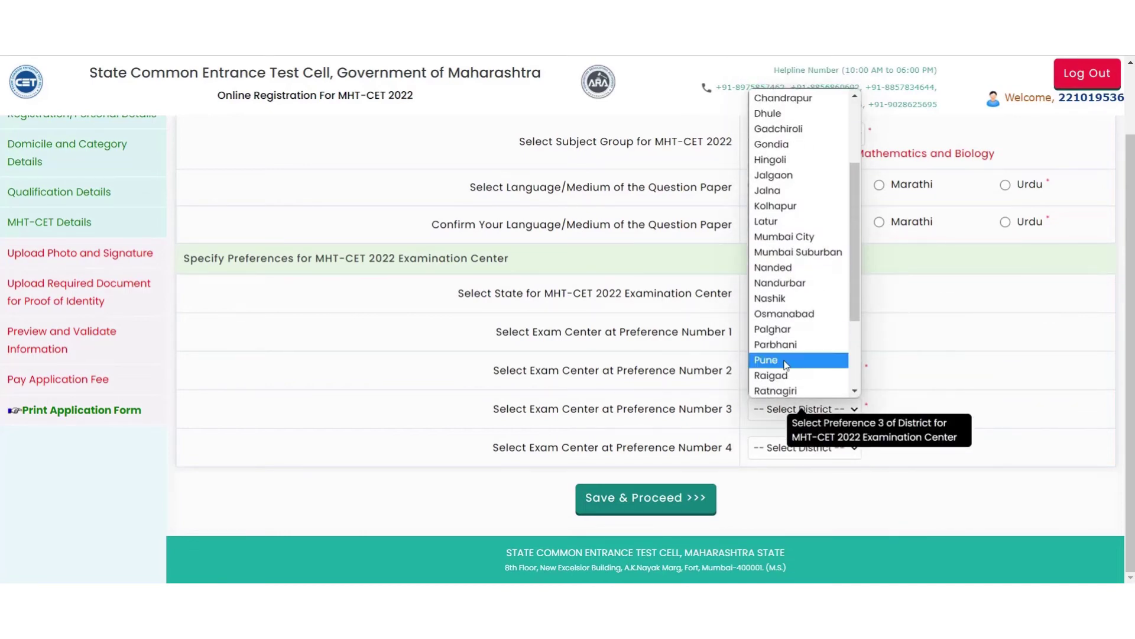
pyautogui.click(783, 359)
# Dismiss the missing preference 4 warning, choose a preference 4 district, and save
pyautogui.click(666, 499)
pyautogui.click(697, 117)
pyautogui.click(800, 448)
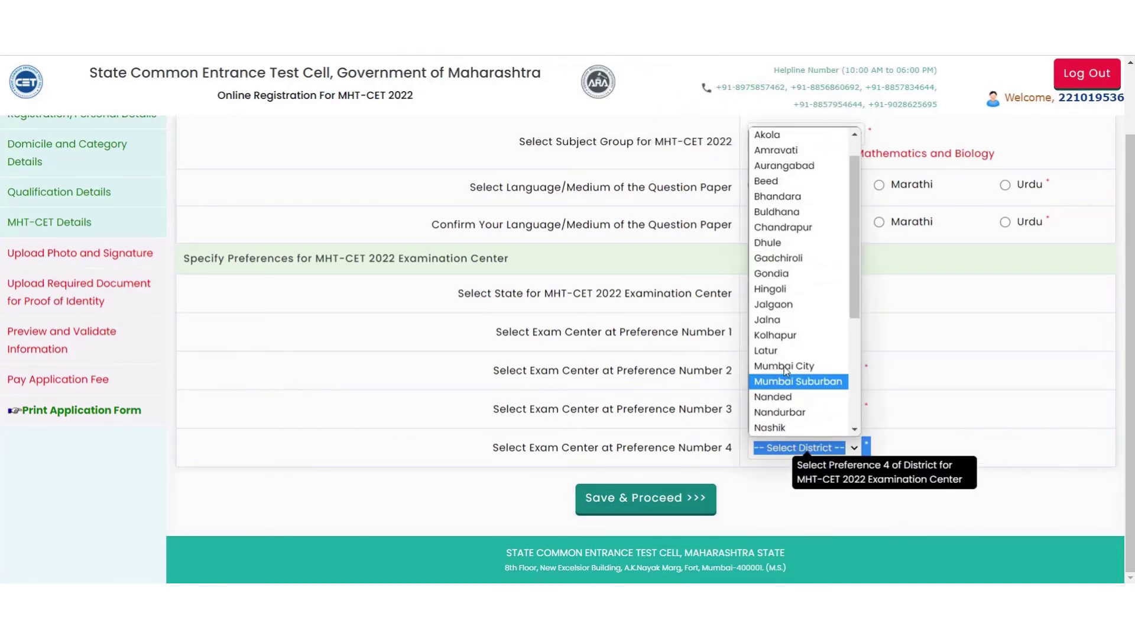
pyautogui.scroll(-2, 784, 364)
pyautogui.scroll(-3, 782, 364)
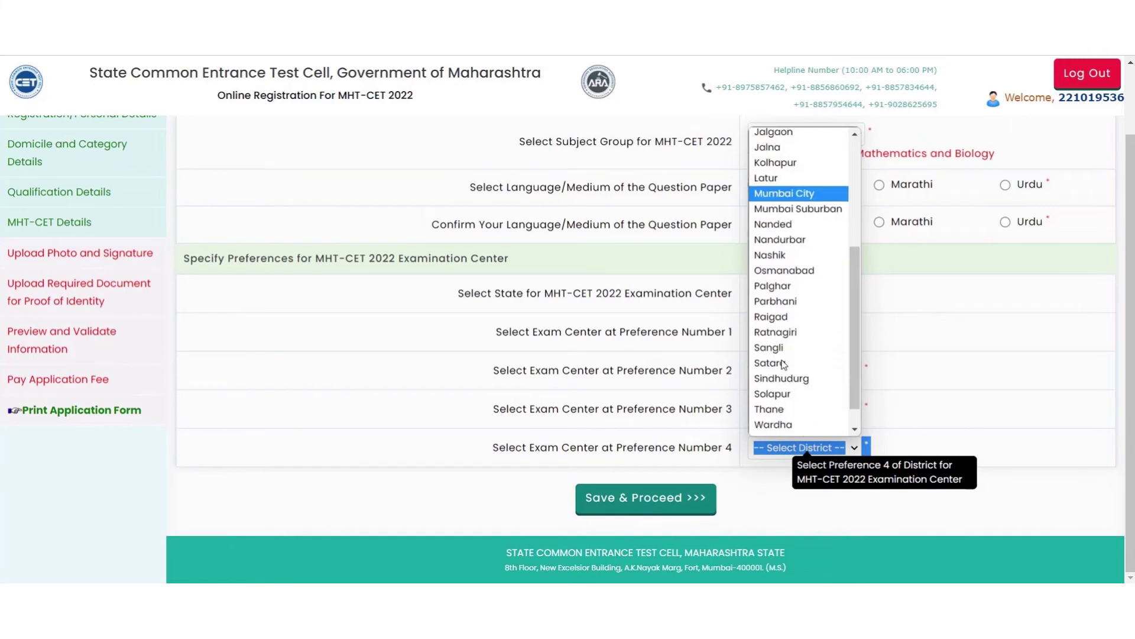
pyautogui.scroll(4, 781, 390)
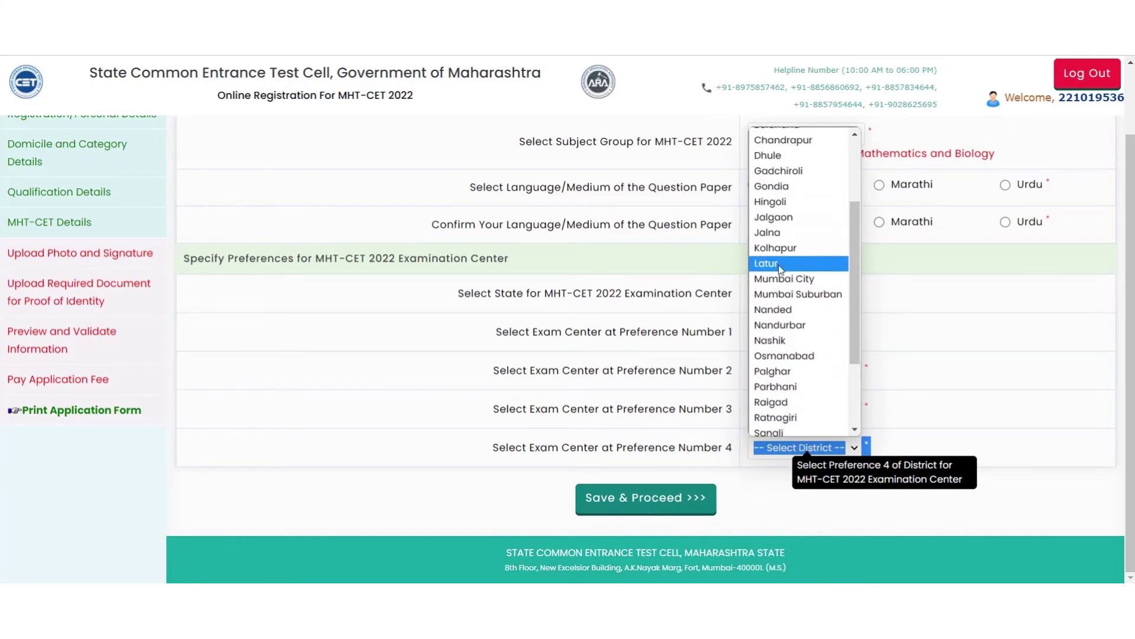
pyautogui.click(770, 340)
pyautogui.click(688, 508)
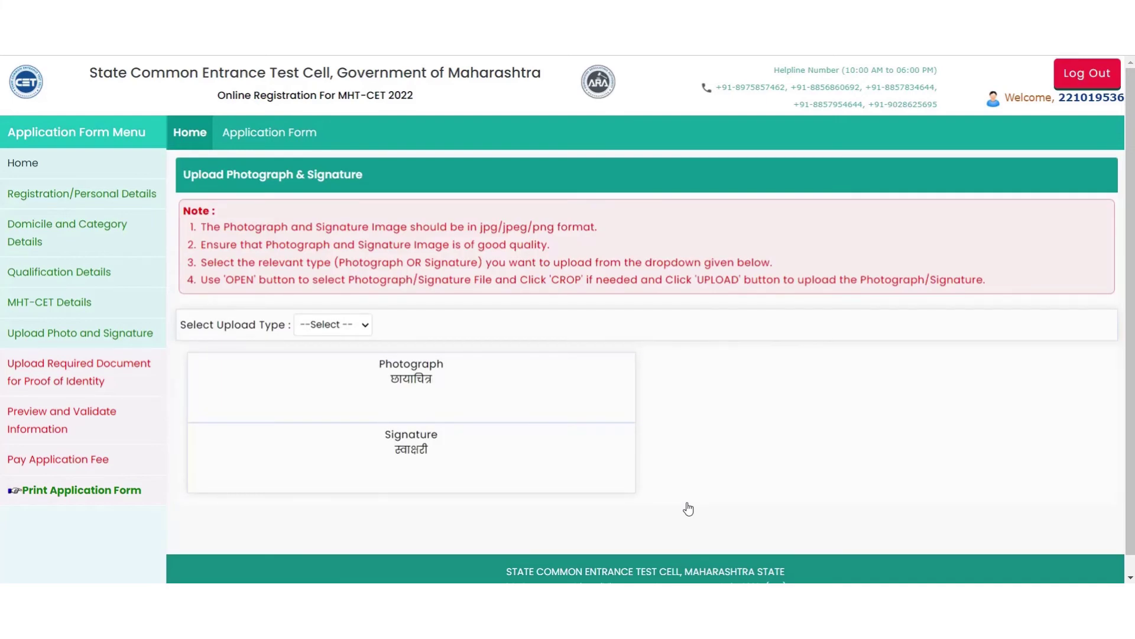
# Upload the Photograph and Signature images via the upload type list, then Save & Proceed
pyautogui.click(344, 330)
pyautogui.click(348, 357)
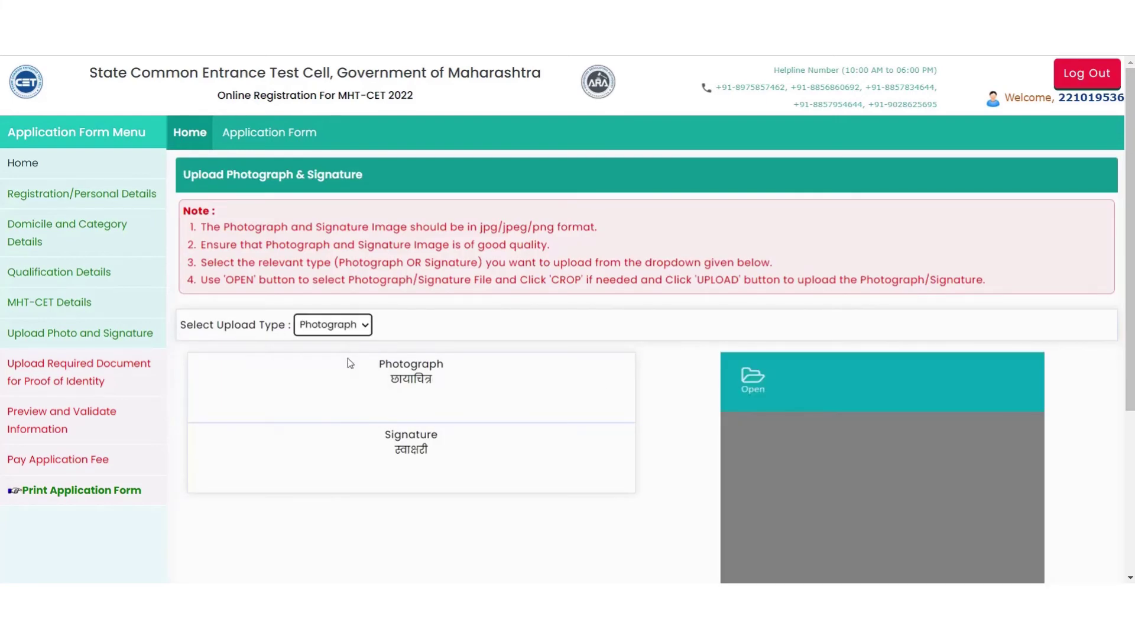
pyautogui.scroll(-1, 347, 357)
pyautogui.click(339, 253)
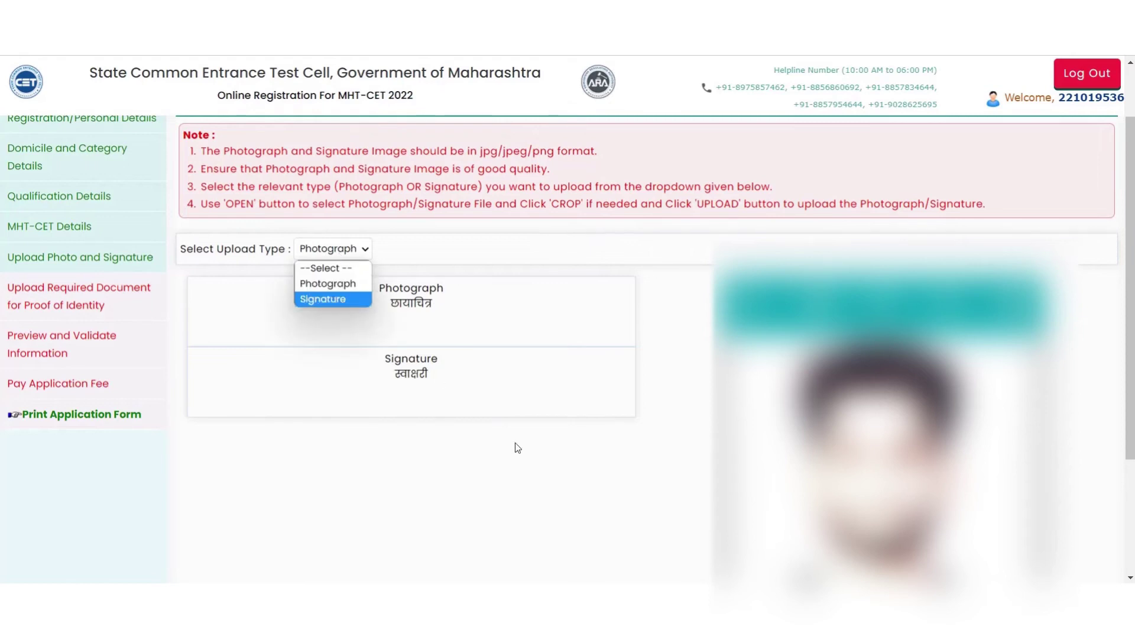
pyautogui.scroll(-1, 518, 448)
pyautogui.scroll(1, 414, 355)
pyautogui.click(333, 218)
pyautogui.click(344, 268)
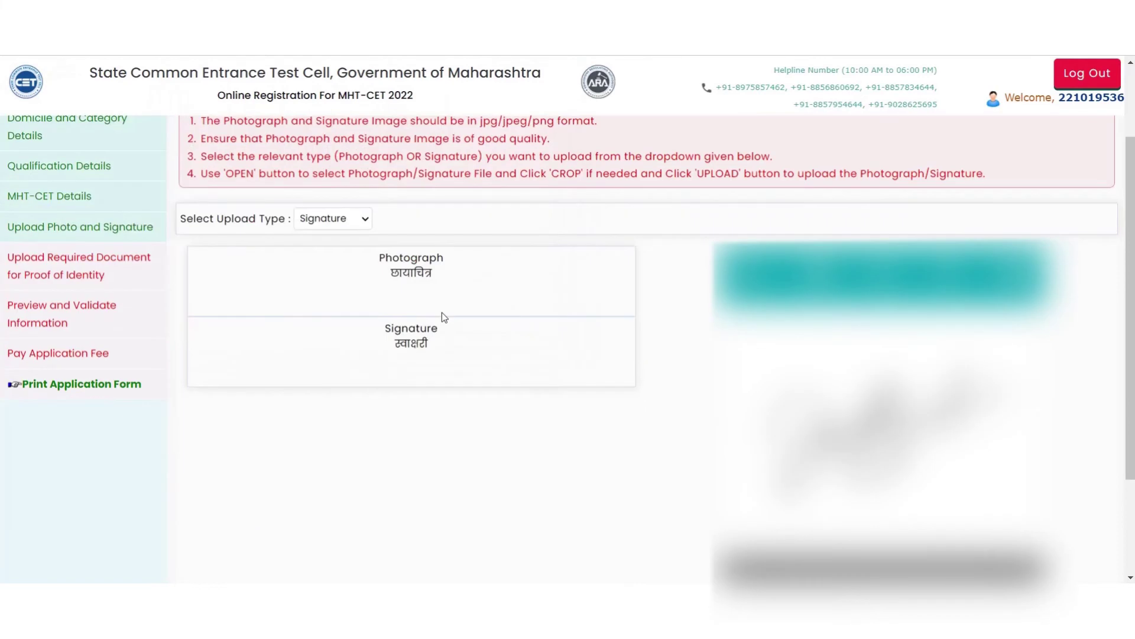
pyautogui.scroll(-2, 560, 515)
pyautogui.scroll(4, 562, 515)
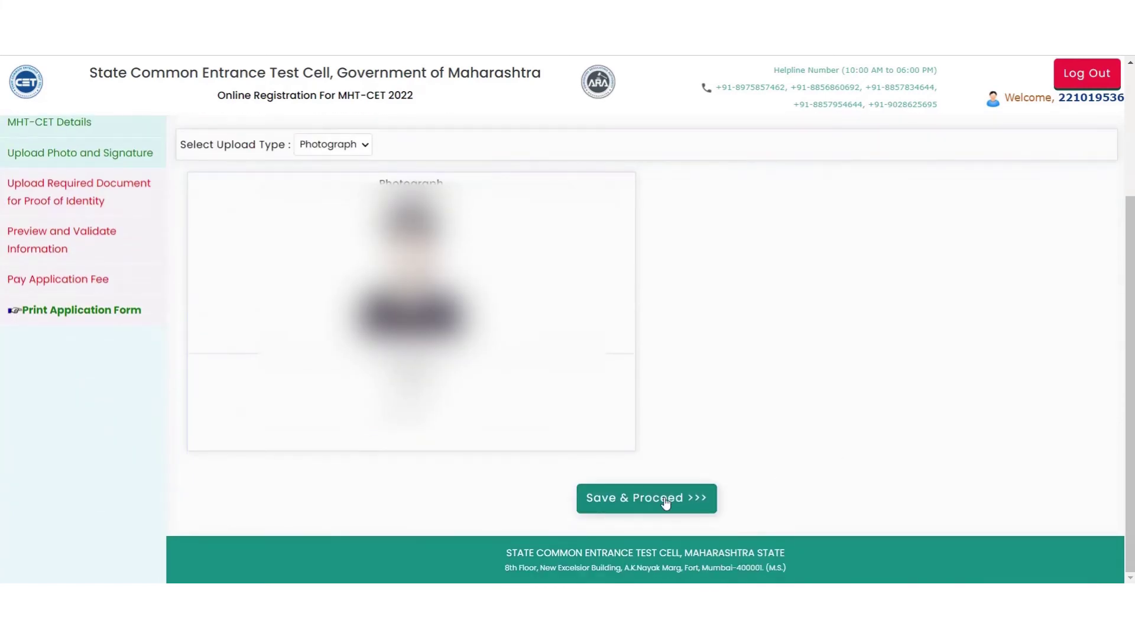
pyautogui.click(666, 503)
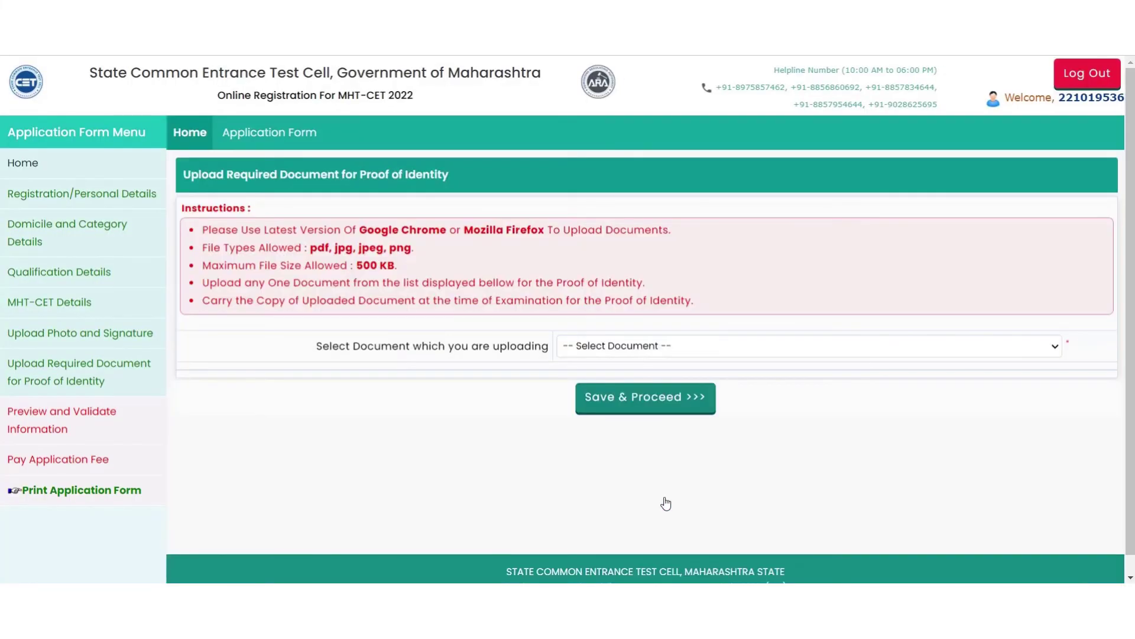
# Select Recent Identity Card from a recognized School/College as proof and upload the document
pyautogui.click(807, 345)
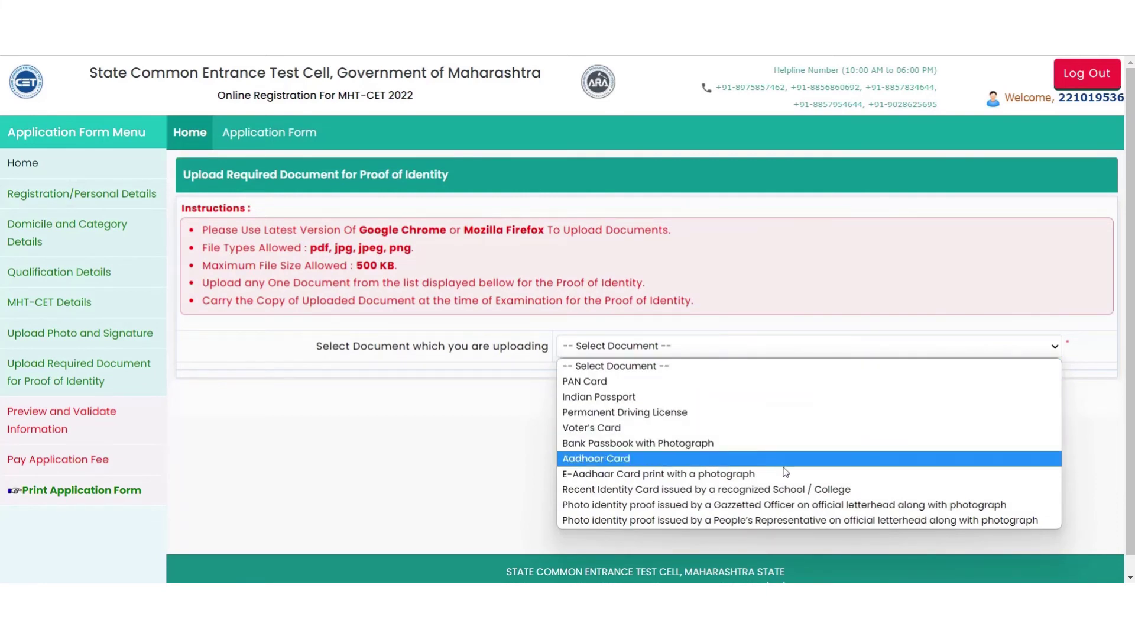
pyautogui.click(879, 491)
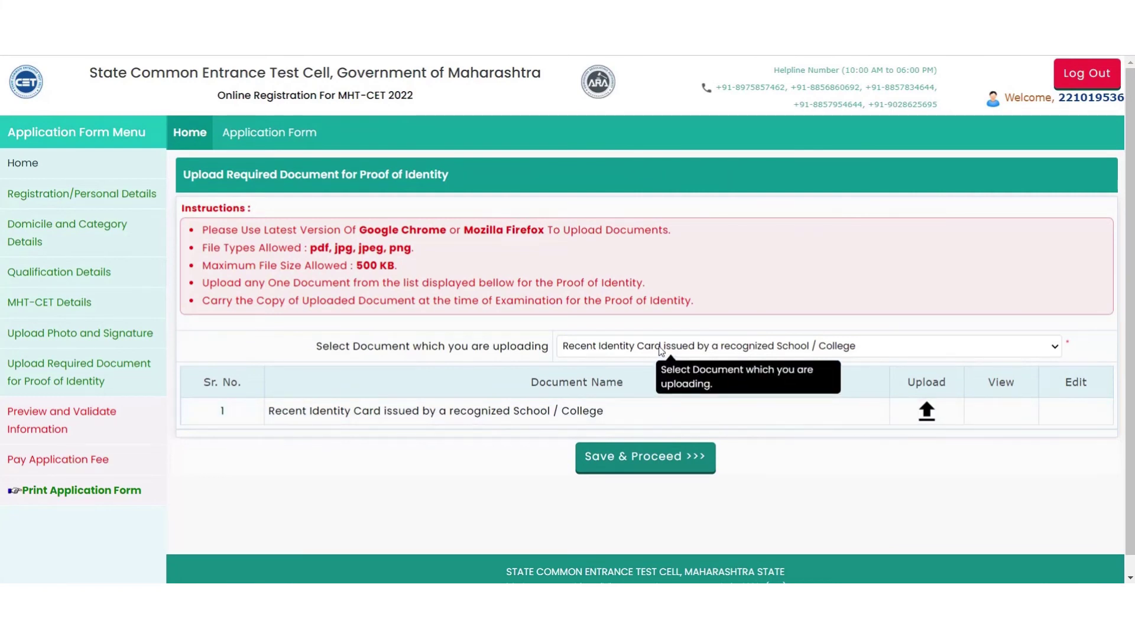
pyautogui.click(869, 346)
pyautogui.click(507, 487)
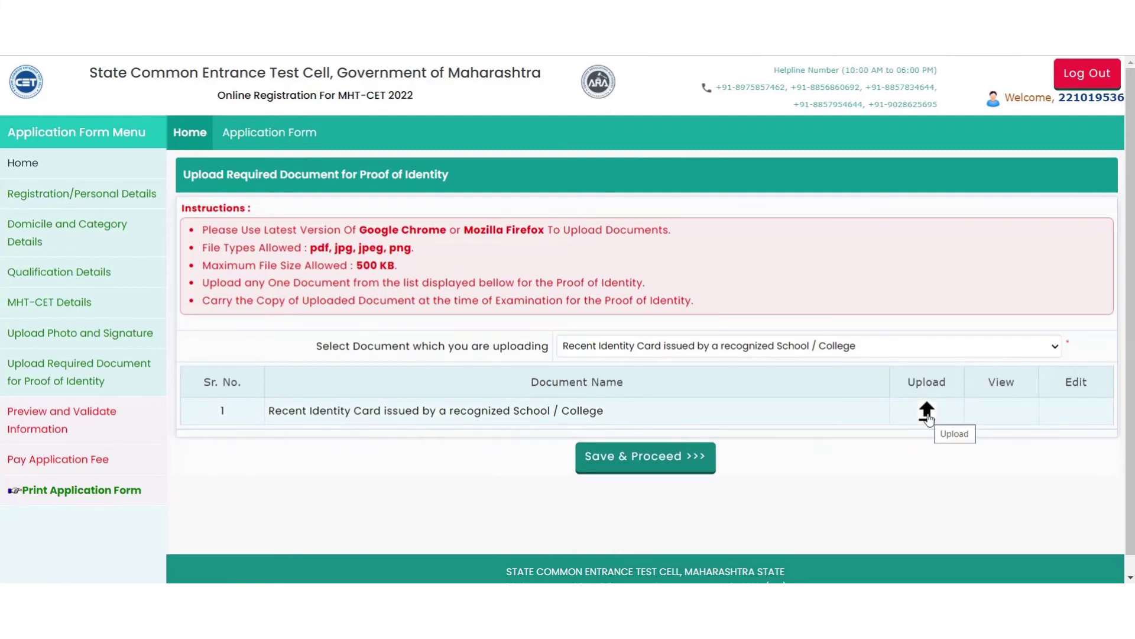
pyautogui.click(926, 412)
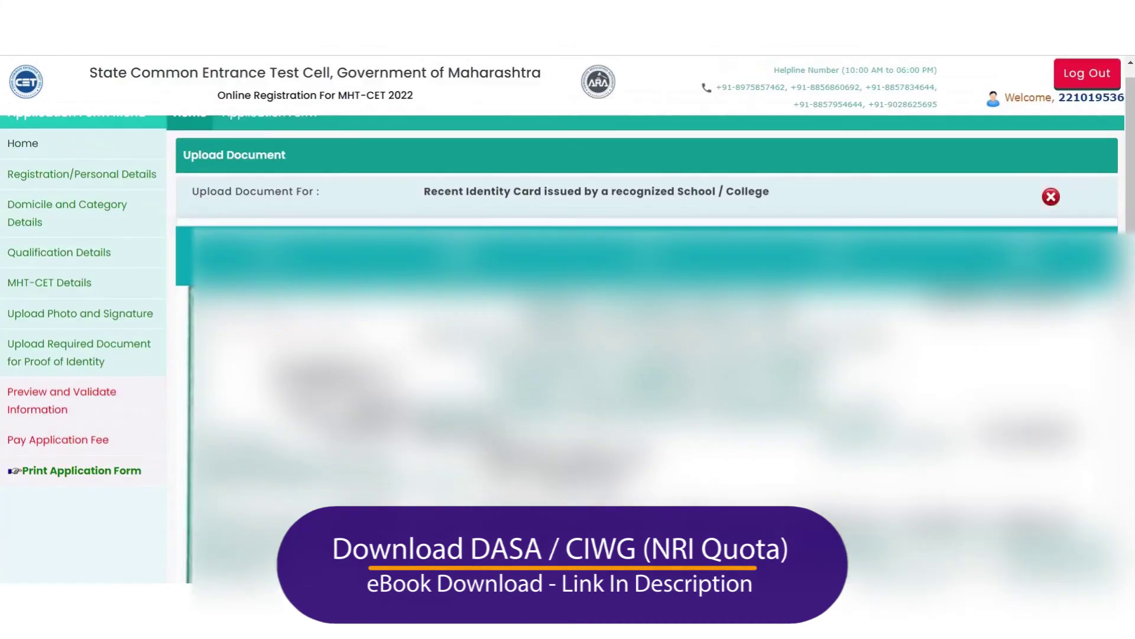
pyautogui.scroll(1, 651, 355)
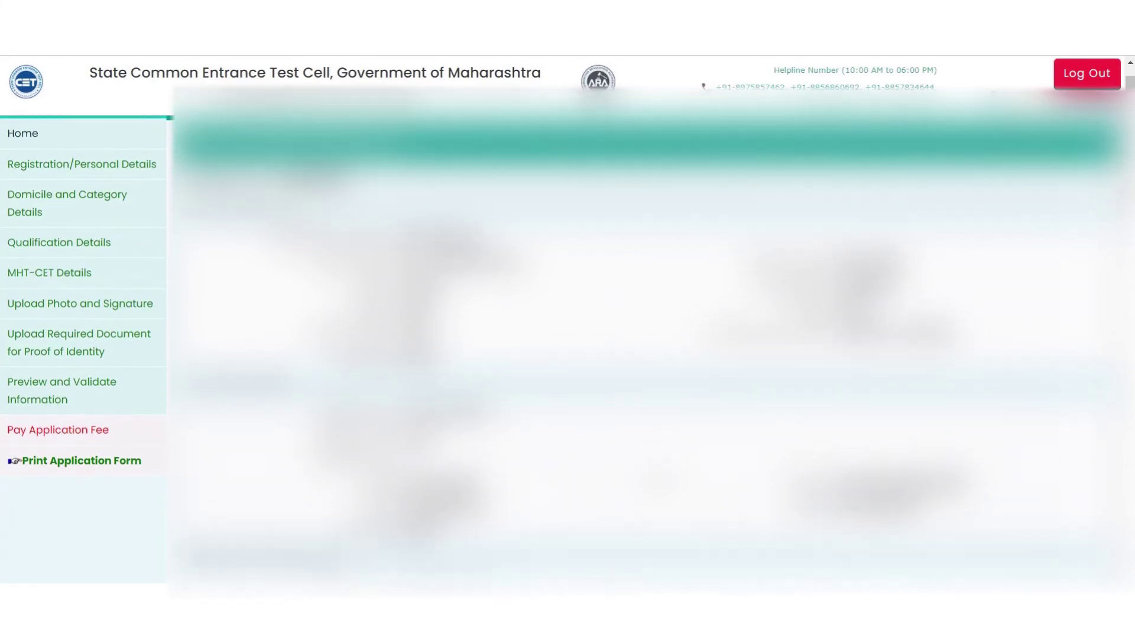
# Proceed for Payment from the application preview and answer Yes to the Self Confirmation prompt
pyautogui.scroll(-10, 651, 355)
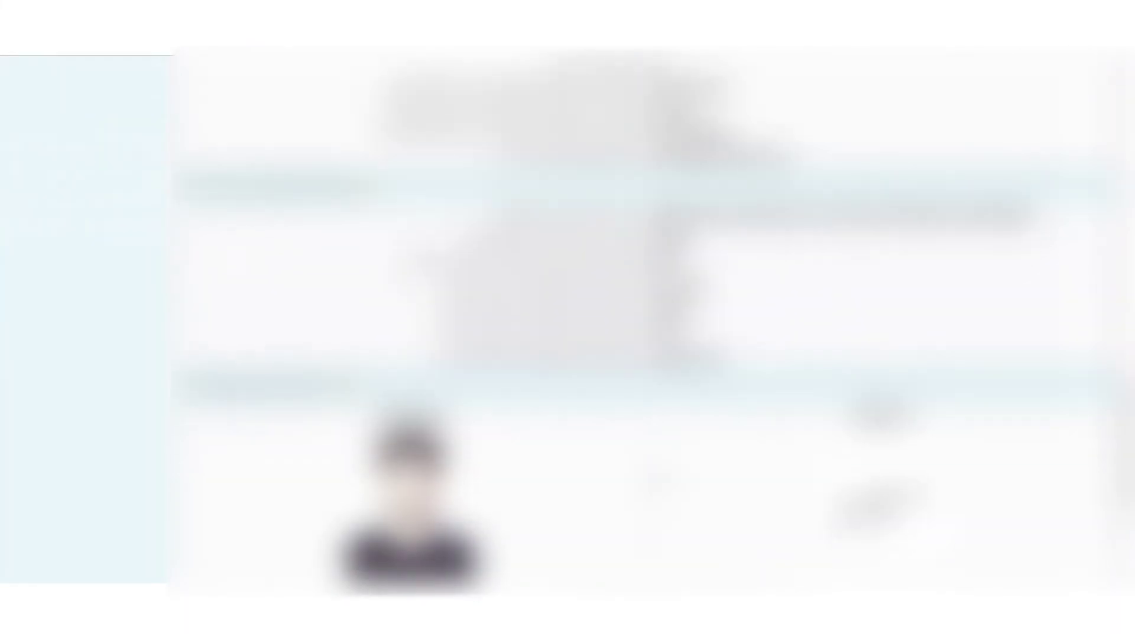
pyautogui.scroll(-4, 650, 355)
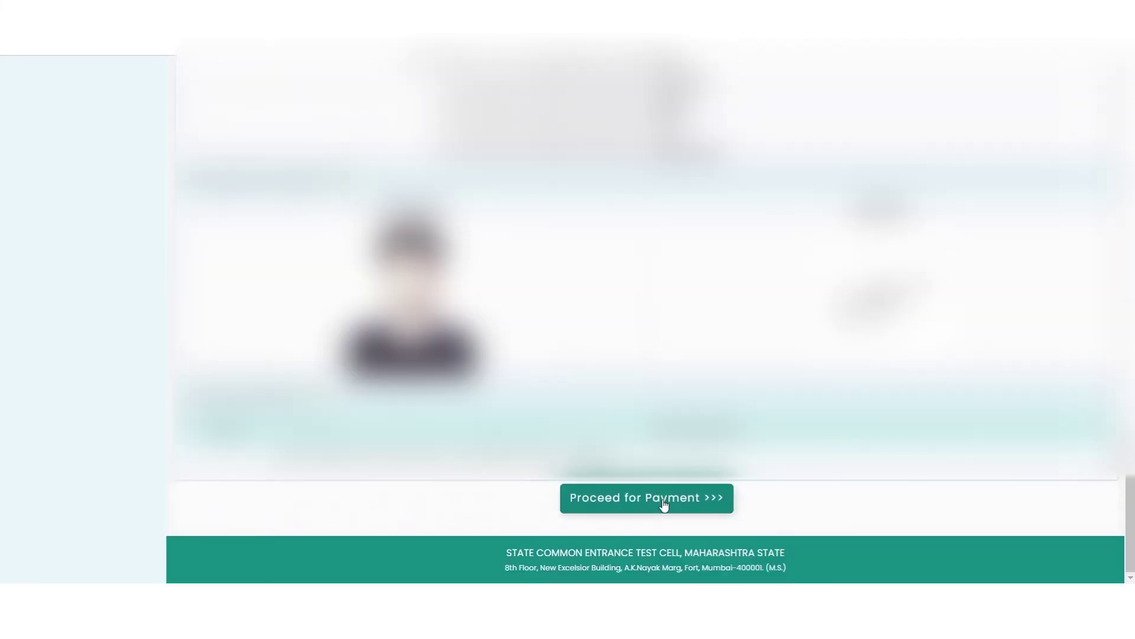
pyautogui.click(664, 502)
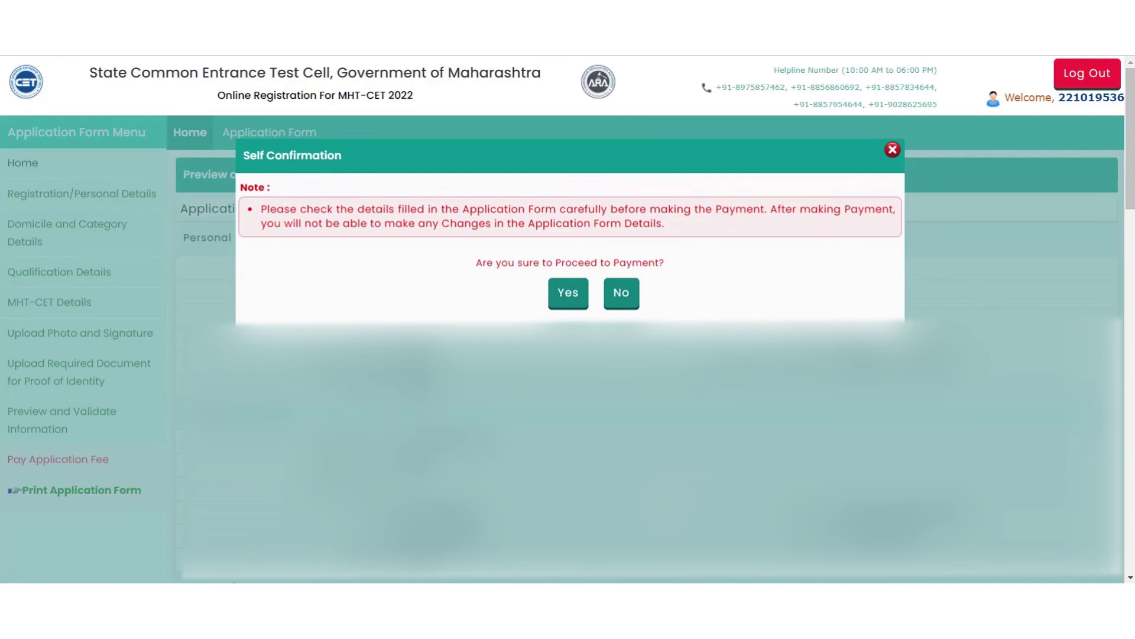
pyautogui.click(569, 298)
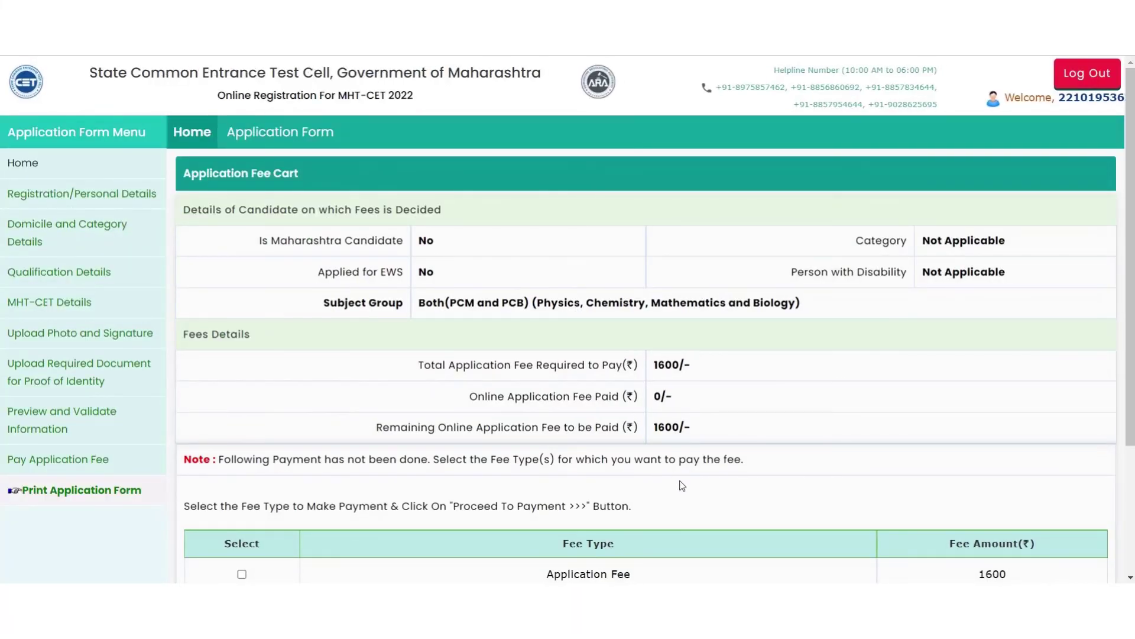
pyautogui.scroll(-1, 682, 486)
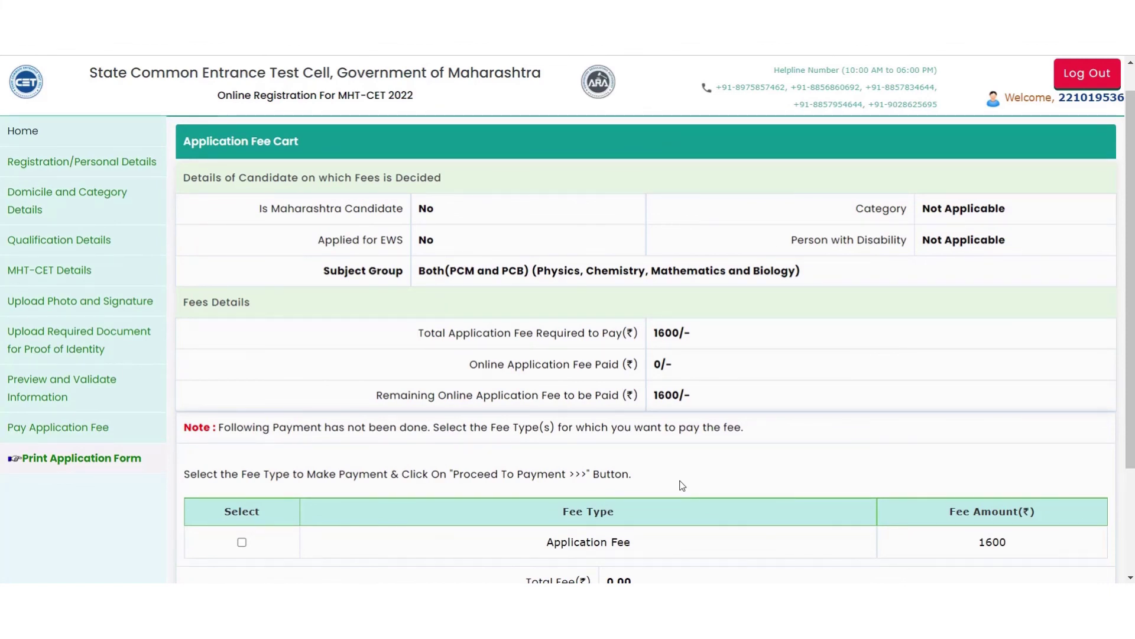
pyautogui.scroll(-2, 683, 486)
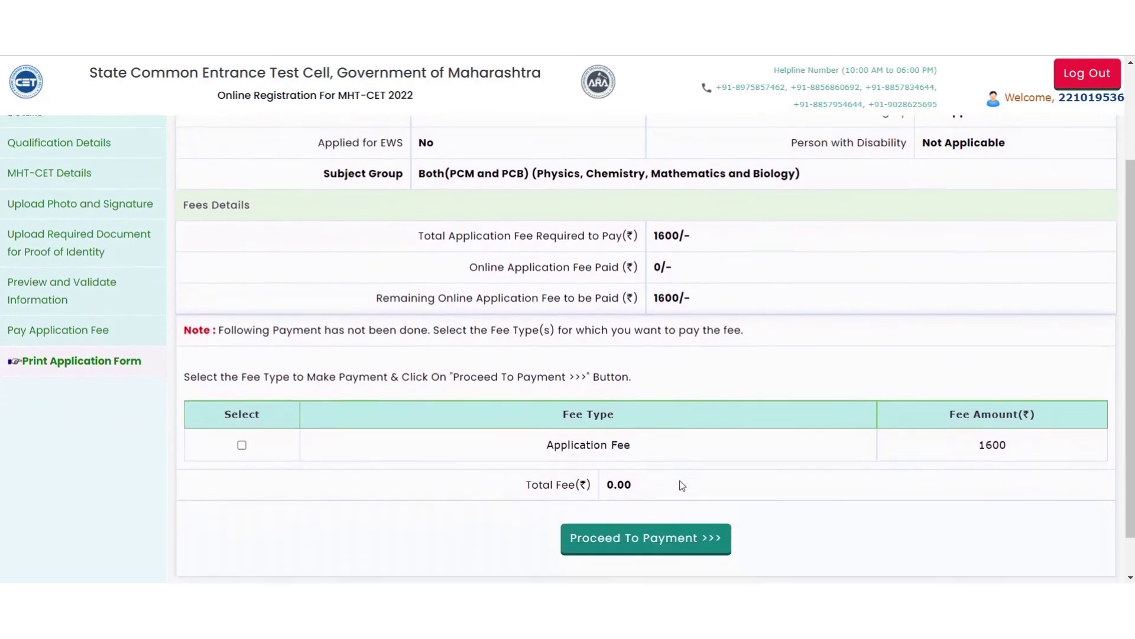